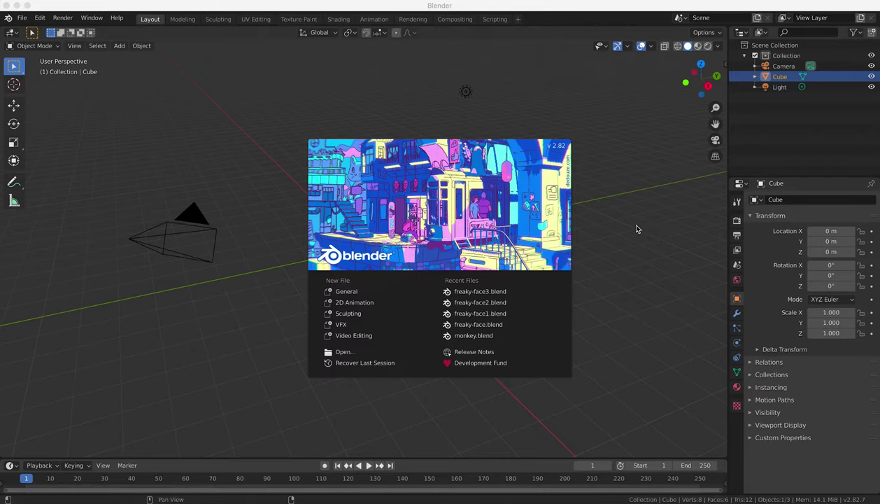
- Dismiss the splash screen and frame the default cube in the viewport
{"action": "left_click", "coordinate": [637, 229]}
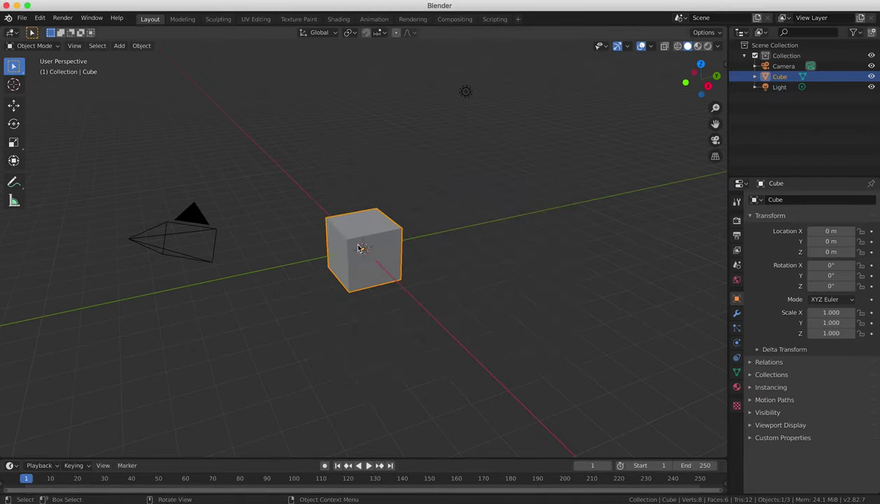
{"action": "scroll", "coordinate": [424, 262], "scroll_direction": "up", "scroll_amount": 2}
{"action": "scroll", "coordinate": [429, 267], "scroll_direction": "up", "scroll_amount": 2}
{"action": "middle_click_drag", "start_coordinate": [430, 263], "coordinate": [465, 246]}
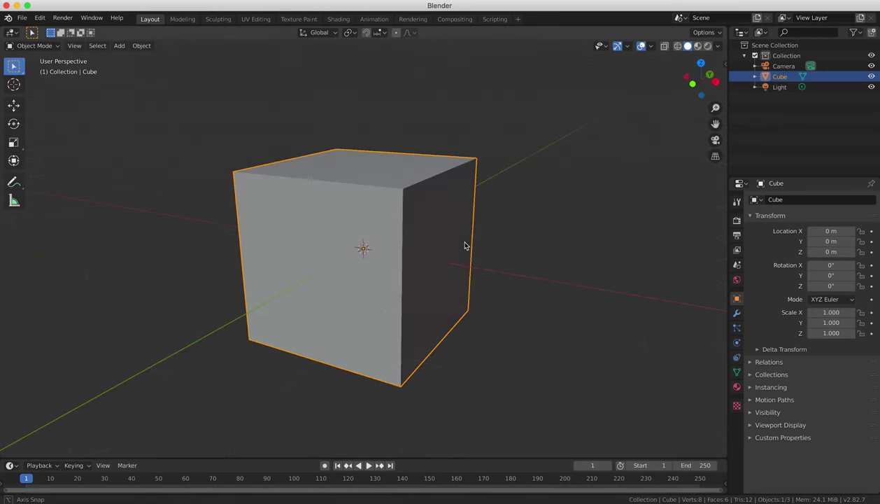
{"action": "scroll", "coordinate": [464, 234], "scroll_direction": "down", "scroll_amount": 1}
- Put the default cube into Edit Mode, trying both Tab and the mode menu
{"action": "key", "text": "Tab"}
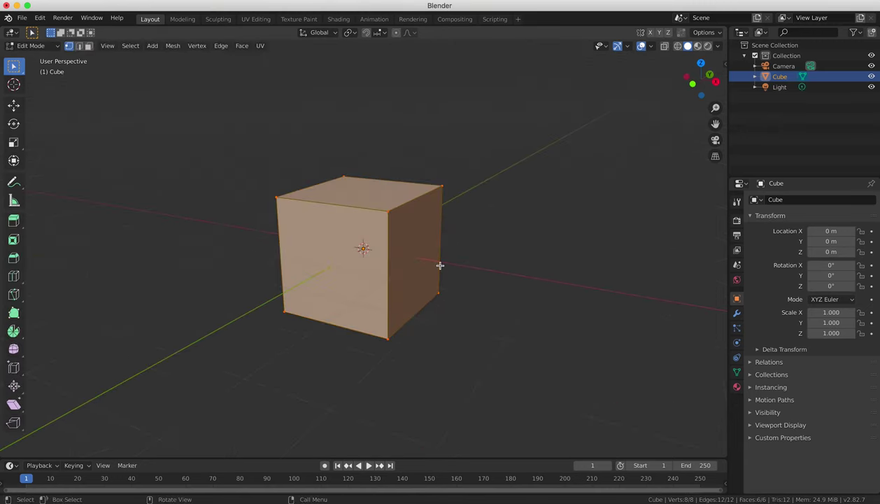
{"action": "key", "text": "Tab"}
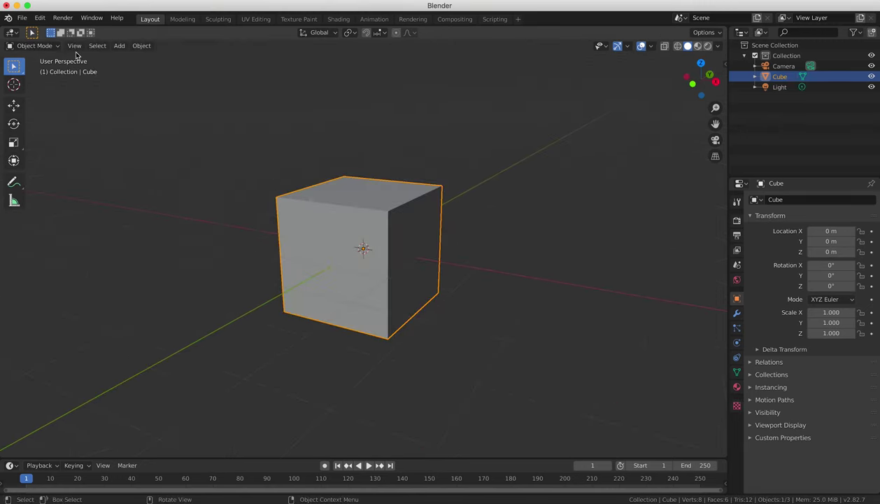
{"action": "left_click", "coordinate": [43, 46]}
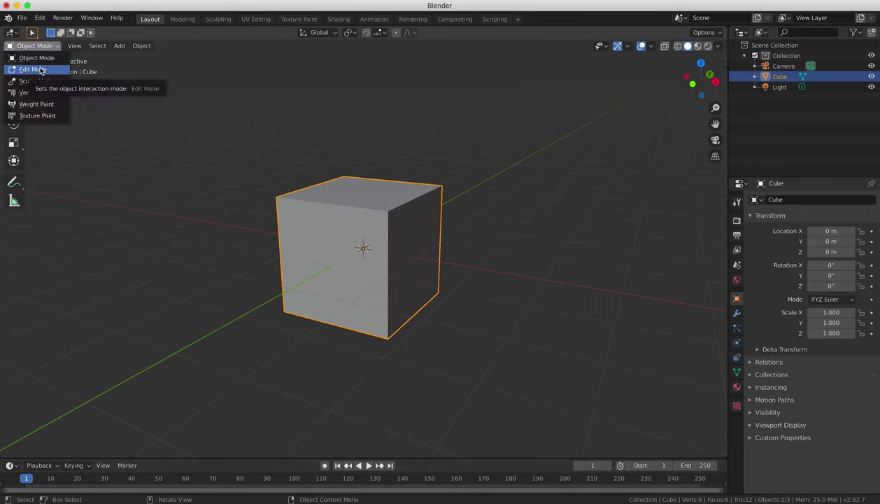
{"action": "left_click", "coordinate": [40, 67]}
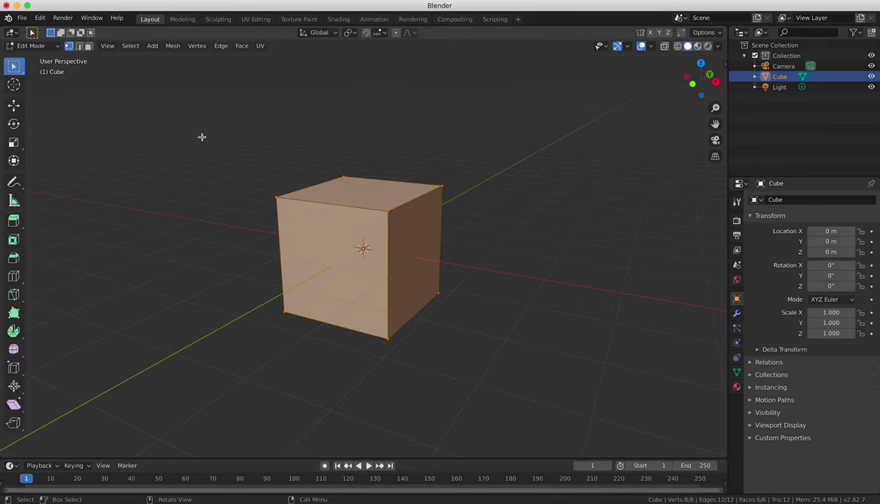
- Try vertex, edge and face selection on the cube's top corner, edges and face
{"action": "left_click", "coordinate": [276, 198]}
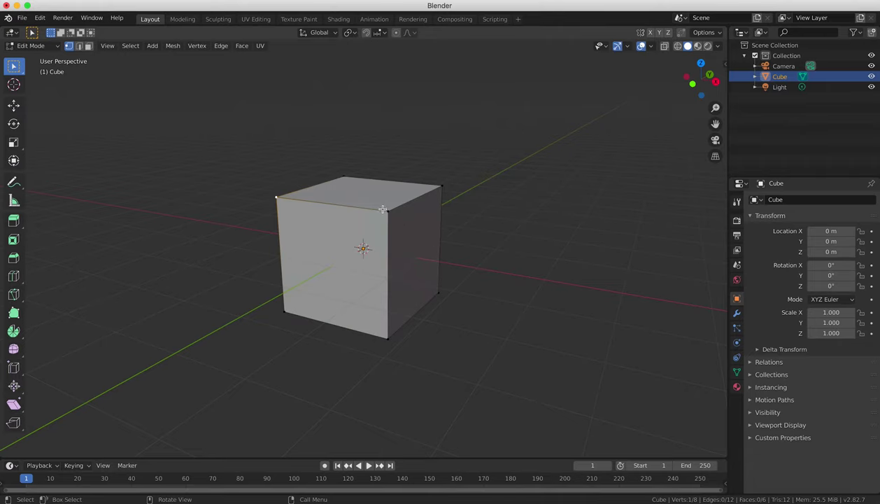
{"action": "left_click", "coordinate": [79, 45]}
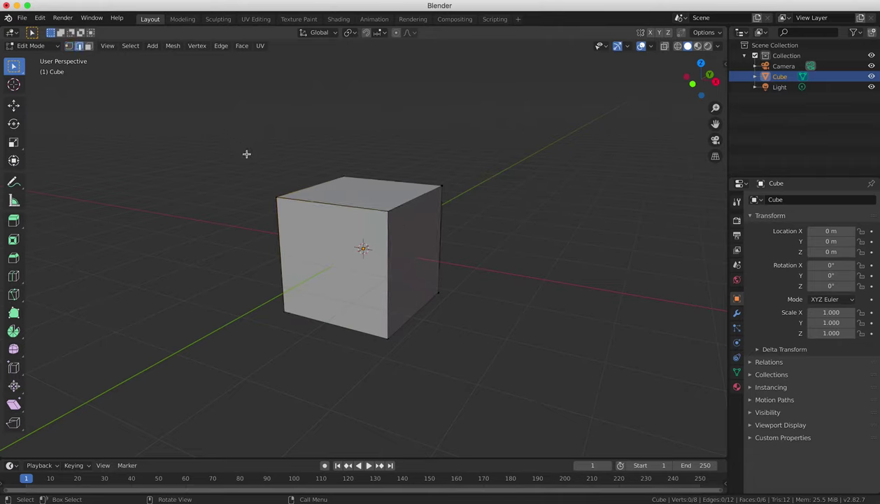
{"action": "left_click", "coordinate": [307, 199]}
{"action": "left_click", "coordinate": [89, 46]}
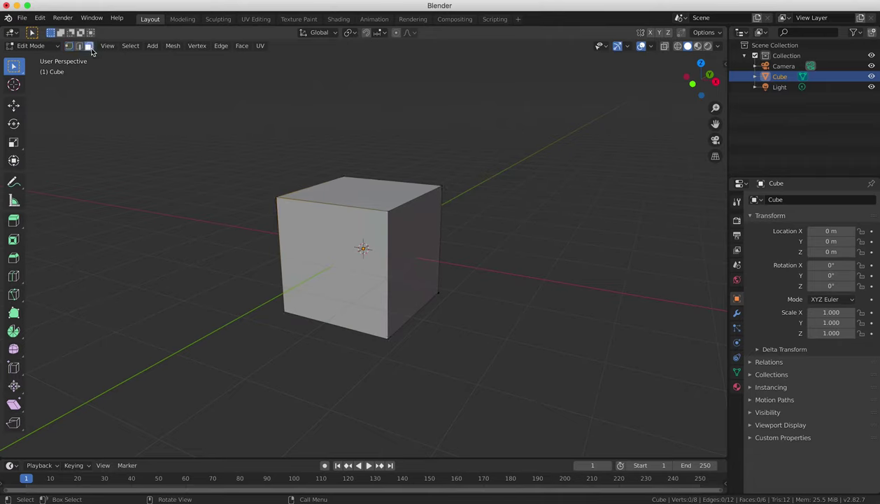
{"action": "left_click", "coordinate": [347, 183]}
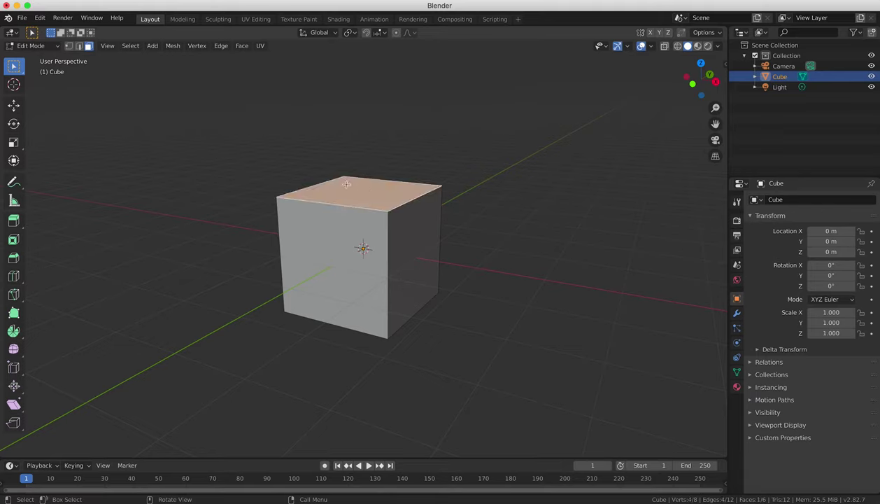
{"action": "left_click", "coordinate": [68, 46]}
{"action": "left_click", "coordinate": [276, 197]}
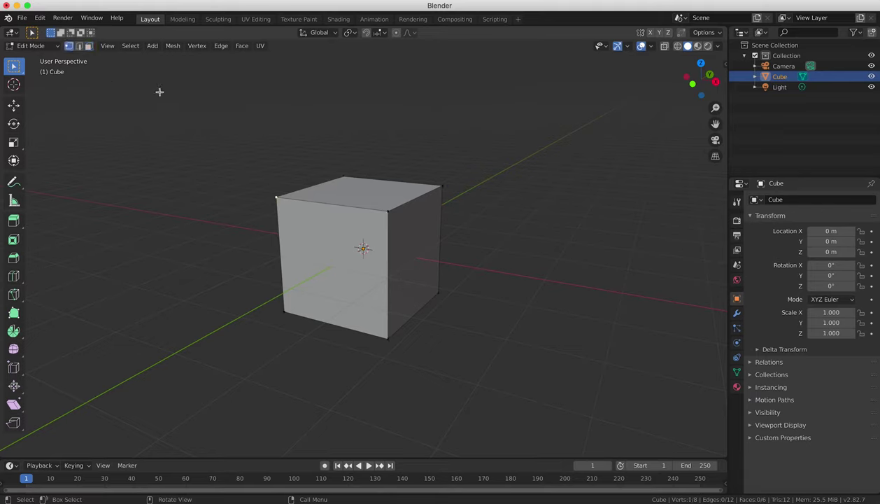
{"action": "left_click", "coordinate": [79, 45]}
{"action": "left_click", "coordinate": [320, 203]}
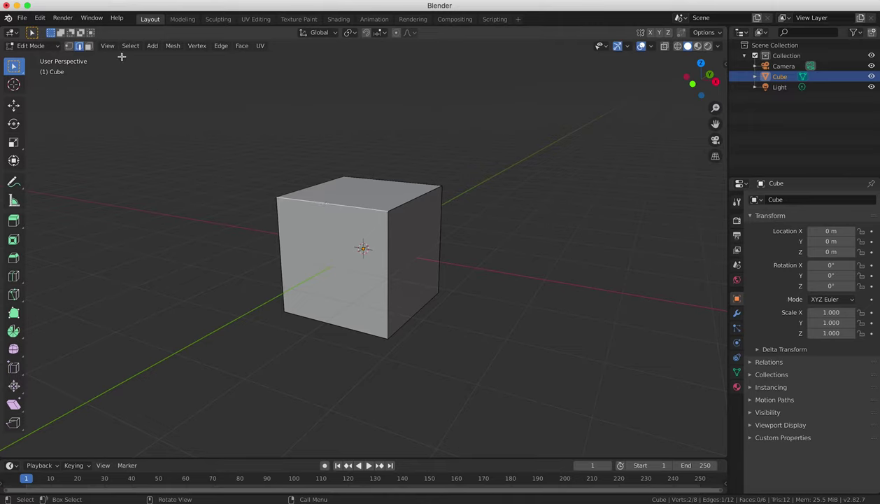
{"action": "left_click", "coordinate": [399, 197]}
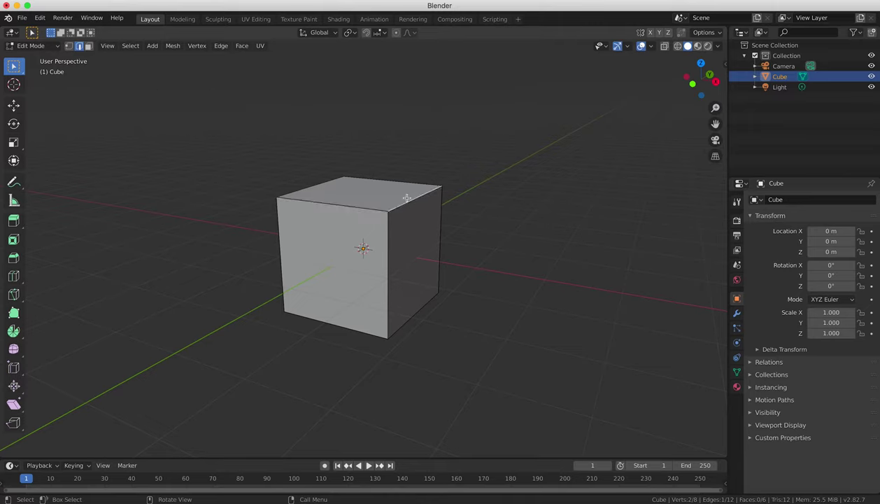
- Select the front face and try scaling and rotating it, cancelling without changes
{"action": "left_click", "coordinate": [88, 46]}
{"action": "left_click", "coordinate": [330, 271]}
{"action": "key", "text": "s"}
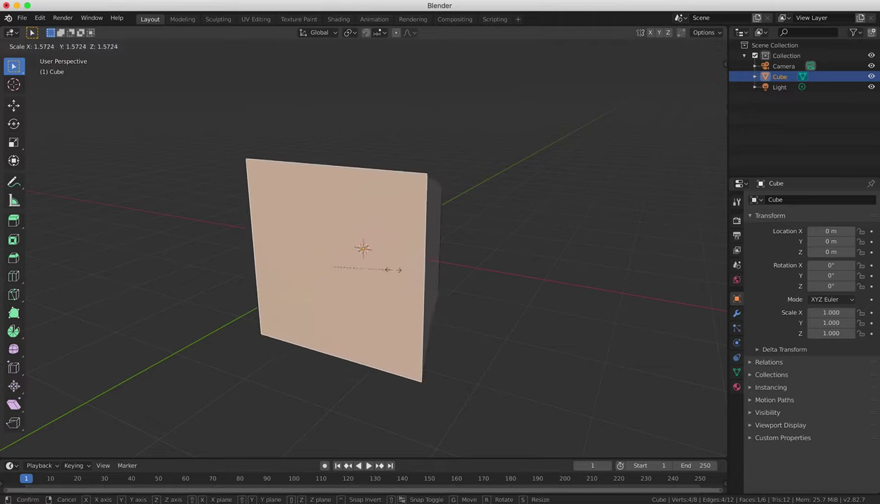
{"action": "key", "text": "r"}
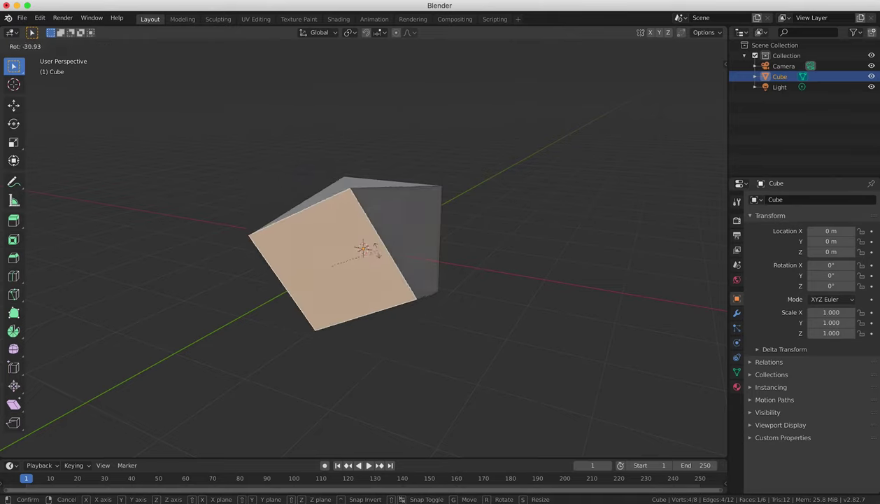
{"action": "key", "text": "s"}
{"action": "key", "text": "Escape"}
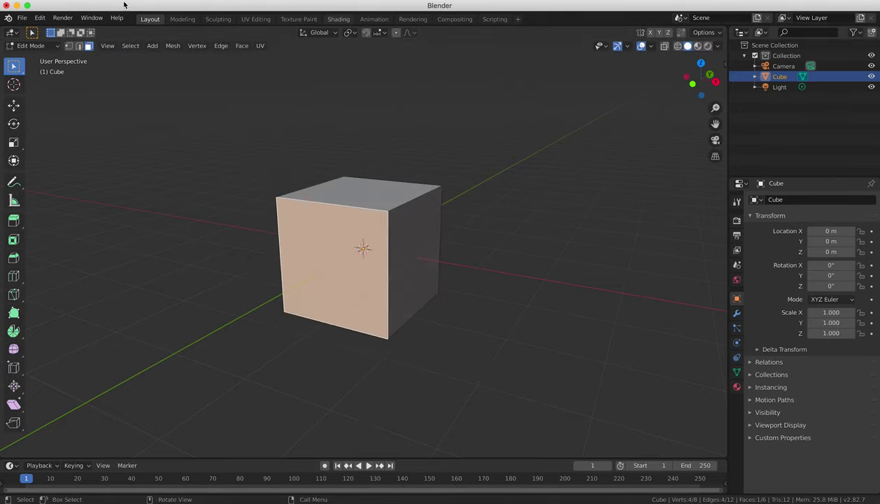
- Try moving one corner vertex, cancel it, and finish in face select mode
{"action": "left_click", "coordinate": [68, 45]}
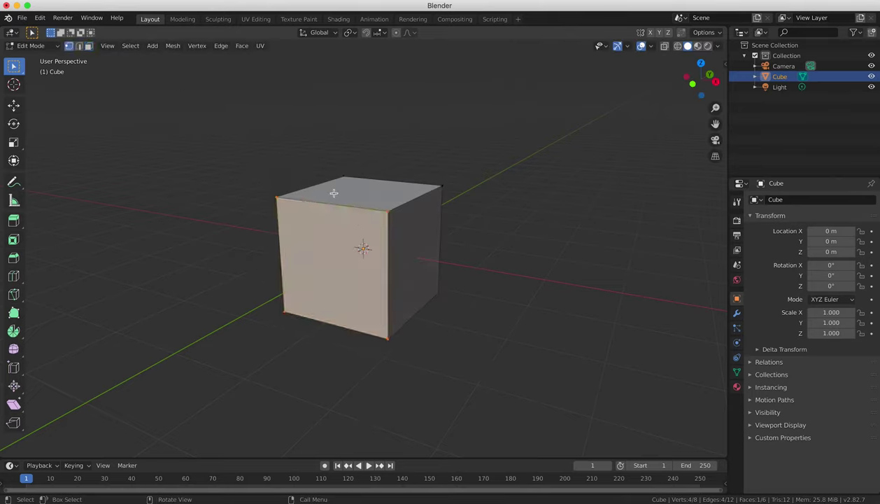
{"action": "left_click", "coordinate": [386, 212]}
{"action": "key", "text": "g"}
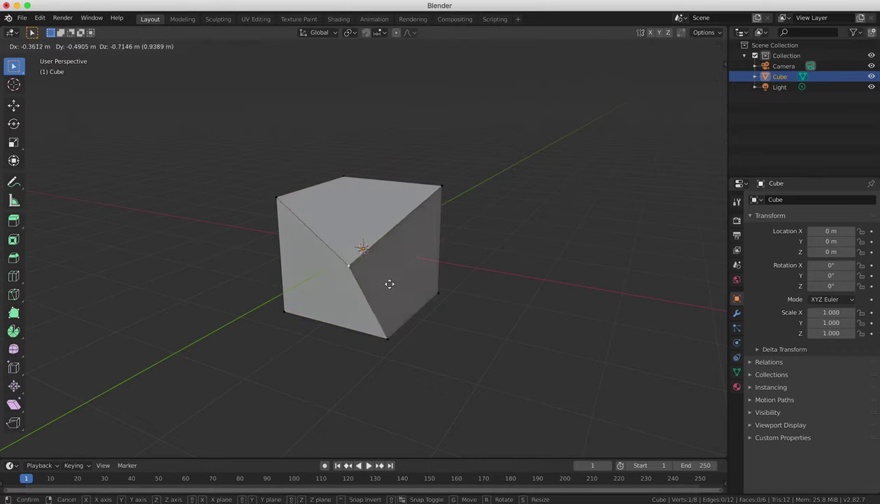
{"action": "key", "text": "Escape"}
{"action": "left_click", "coordinate": [88, 46]}
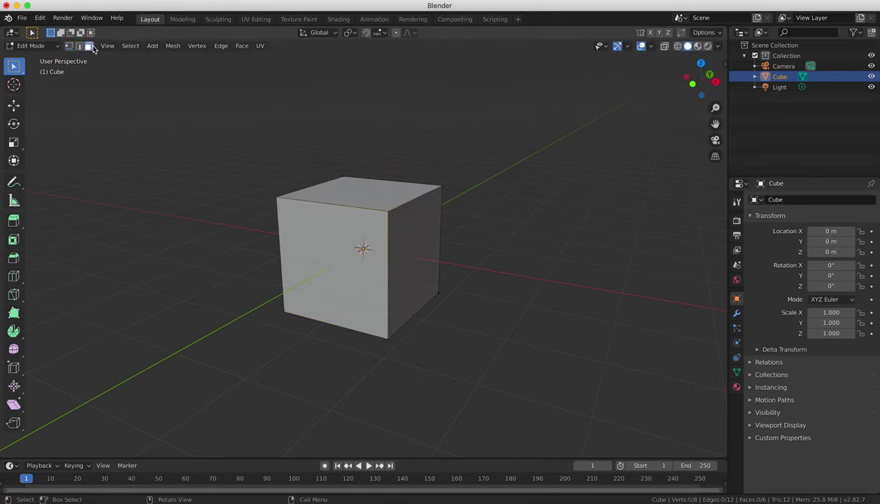
- Select all faces of the cube and return to the front view
{"action": "key", "text": "KP_1"}
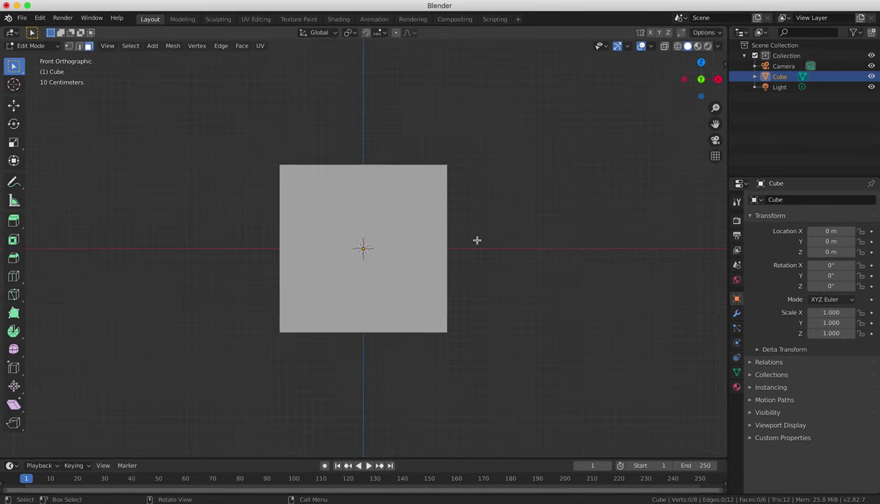
{"action": "middle_click_drag", "start_coordinate": [477, 241], "coordinate": [416, 256]}
{"action": "key", "text": "a"}
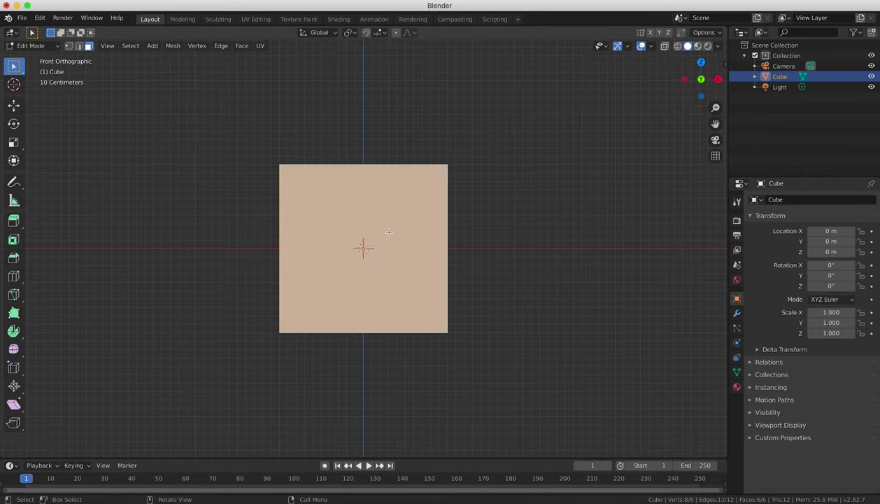
{"action": "key", "text": "alt+a"}
{"action": "middle_click_drag", "start_coordinate": [515, 218], "coordinate": [452, 246]}
{"action": "key", "text": "a"}
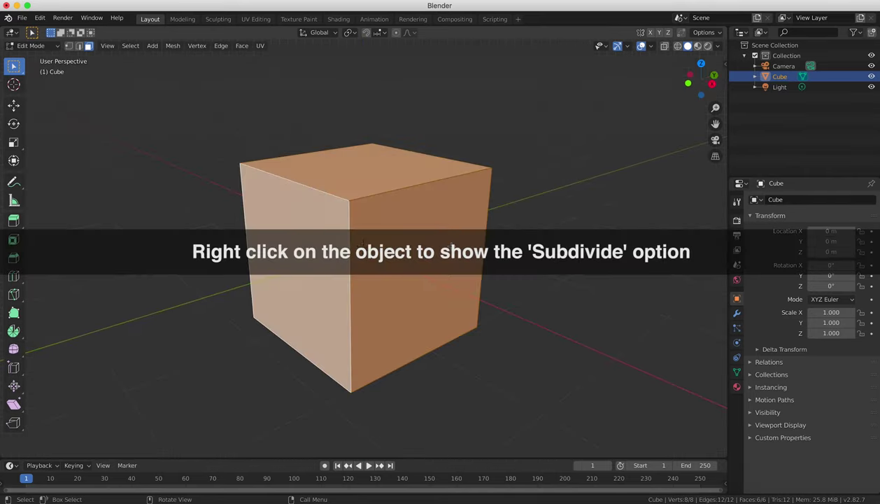
{"action": "key", "text": "KP_1"}
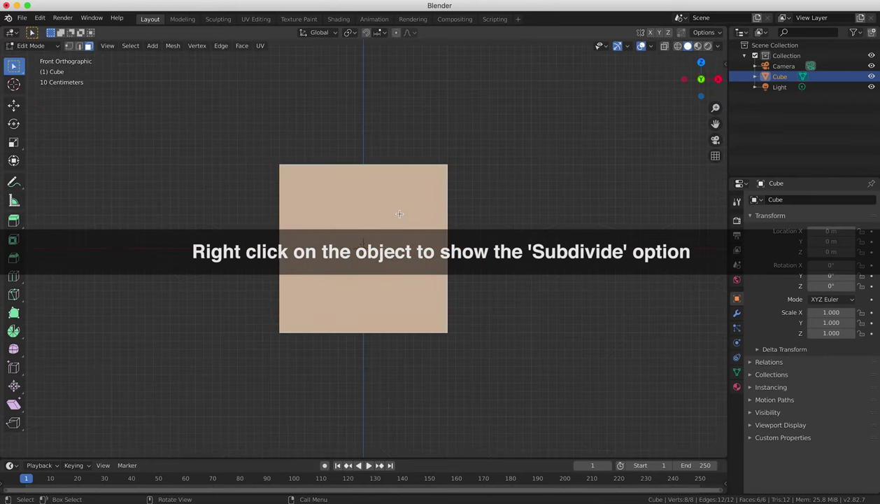
- Subdivide the cube and set Number of Cuts to 2
{"action": "right_click", "coordinate": [400, 214]}
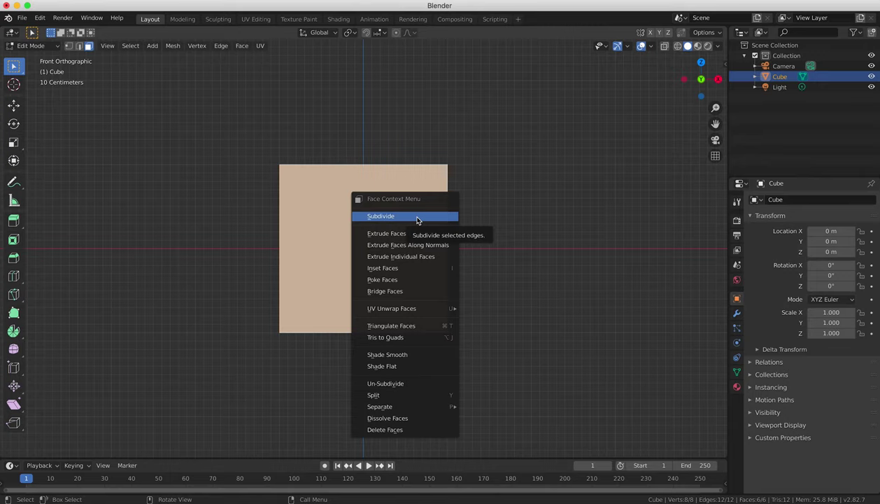
{"action": "left_click", "coordinate": [416, 217]}
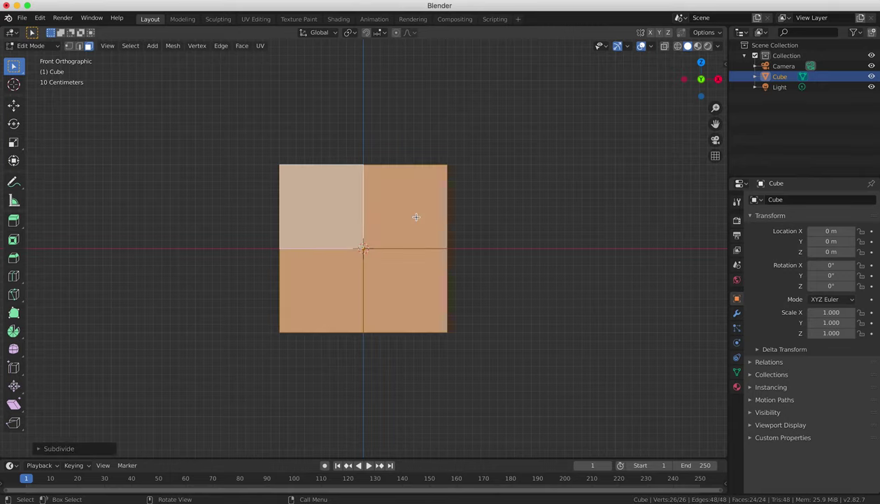
{"action": "middle_click_drag", "start_coordinate": [426, 223], "coordinate": [159, 375]}
{"action": "left_click", "coordinate": [40, 448]}
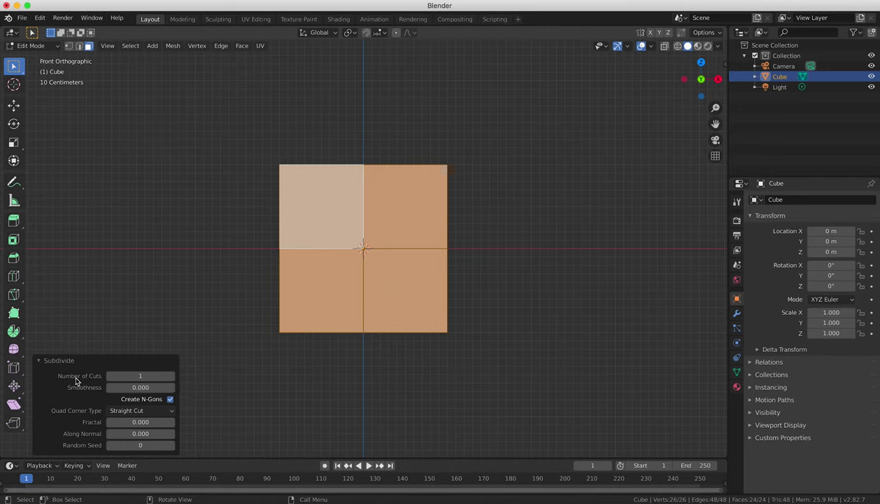
{"action": "left_click", "coordinate": [172, 377]}
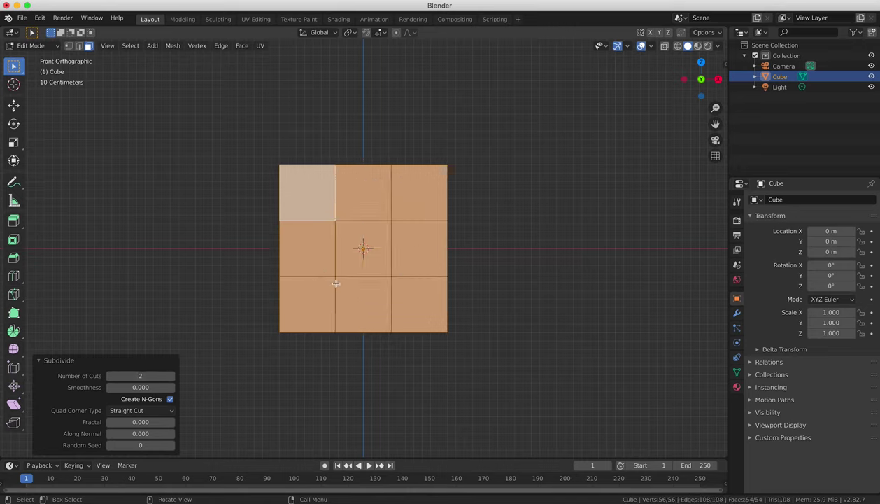
- Click through the front-side faces, ending with the front centre face selected
{"action": "left_click", "coordinate": [433, 205]}
{"action": "left_click", "coordinate": [435, 261]}
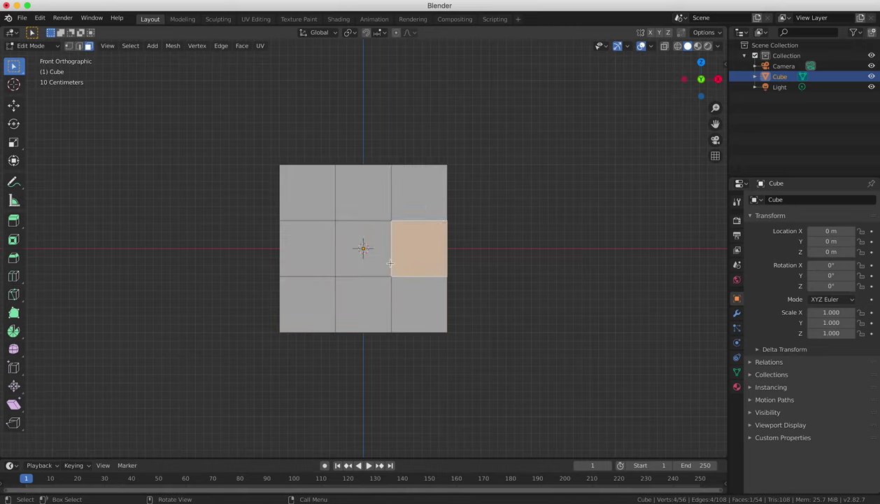
{"action": "left_click", "coordinate": [372, 255]}
{"action": "left_click", "coordinate": [314, 247]}
{"action": "left_click", "coordinate": [332, 304]}
{"action": "left_click", "coordinate": [376, 300]}
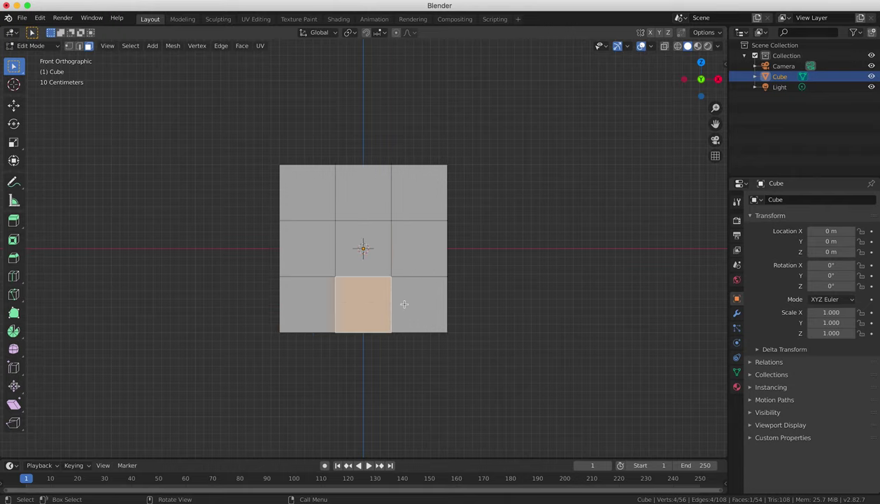
{"action": "left_click", "coordinate": [401, 300]}
{"action": "left_click", "coordinate": [359, 240]}
- Add the centre face of every other side, then verify the selection in X-ray
{"action": "middle_click_drag", "start_coordinate": [358, 260], "coordinate": [375, 261]}
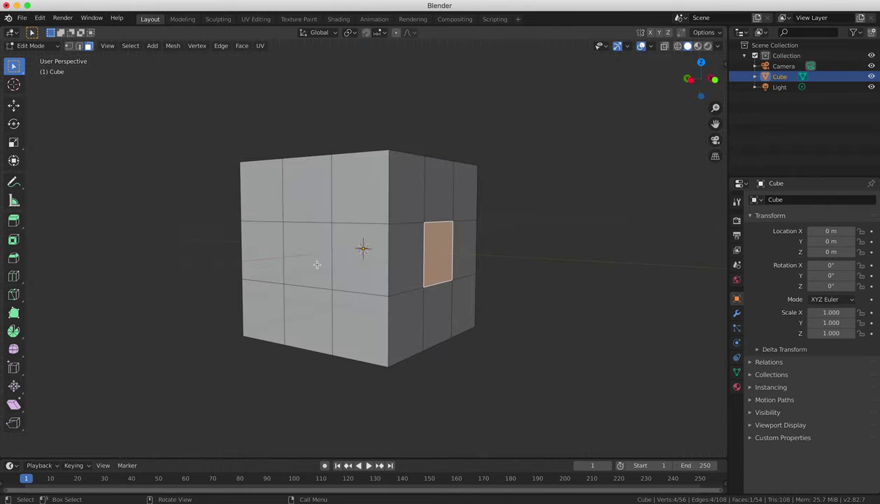
{"action": "left_click", "coordinate": [308, 257]}
{"action": "middle_click_drag", "start_coordinate": [307, 257], "coordinate": [350, 252]}
{"action": "middle_click_drag", "start_coordinate": [421, 266], "coordinate": [403, 260]}
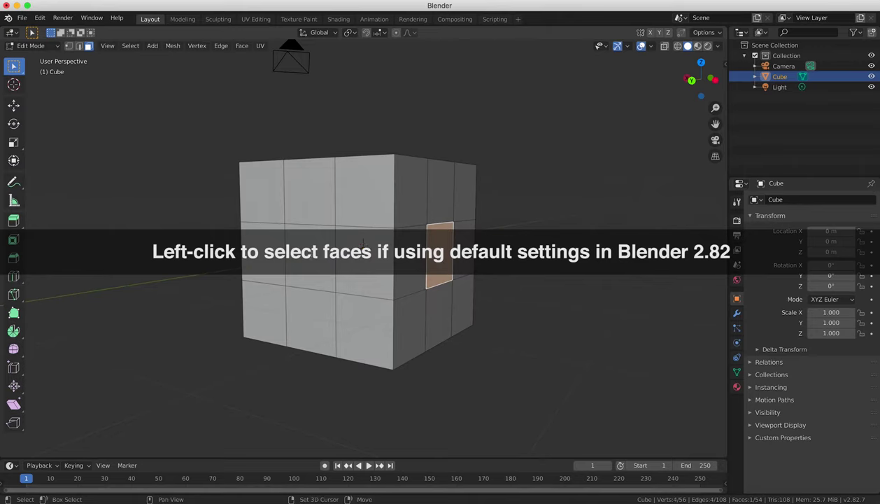
{"action": "left_click", "coordinate": [305, 253], "text": "shift"}
{"action": "middle_click_drag", "start_coordinate": [305, 253], "coordinate": [294, 301]}
{"action": "left_click", "coordinate": [314, 250], "text": "shift"}
{"action": "left_click", "coordinate": [323, 243], "text": "shift"}
{"action": "left_click", "coordinate": [355, 183], "text": "shift"}
{"action": "left_click", "coordinate": [372, 289], "text": "shift"}
{"action": "left_click", "coordinate": [664, 46]}
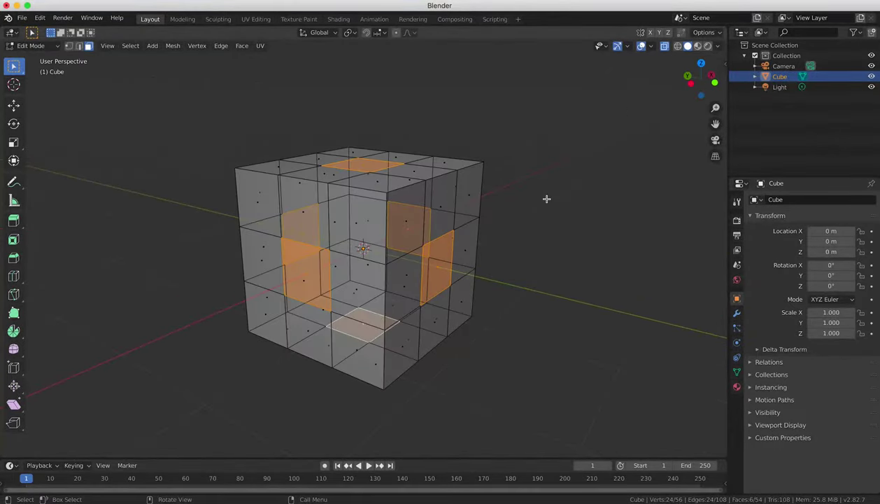
{"action": "middle_click_drag", "start_coordinate": [547, 199], "coordinate": [483, 271]}
- In front orthographic view, scale the six centre faces outward by 1.348 and inspect the bulge
{"action": "key", "text": "KP_1"}
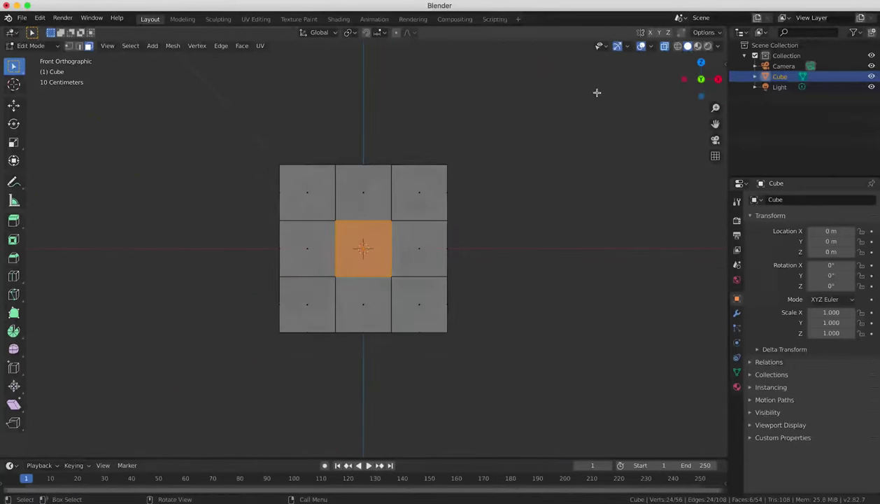
{"action": "left_click", "coordinate": [664, 45]}
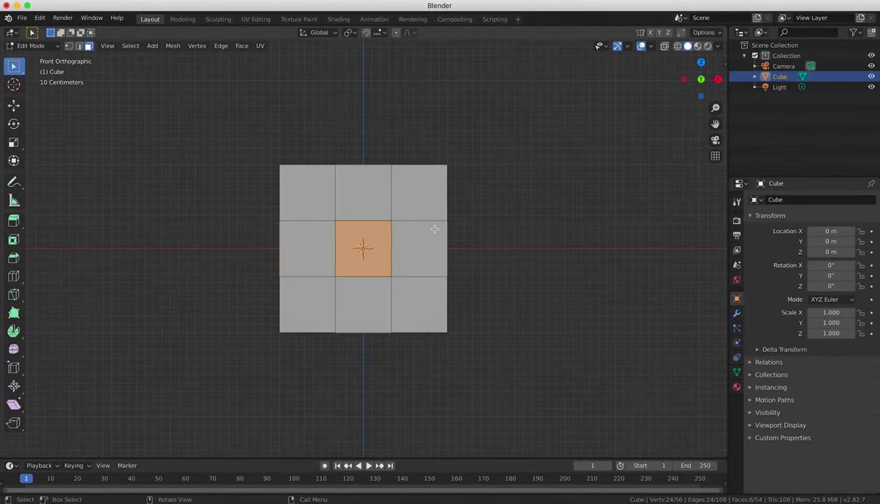
{"action": "key", "text": "KP_5"}
{"action": "key", "text": "KP_5"}
{"action": "key", "text": "s"}
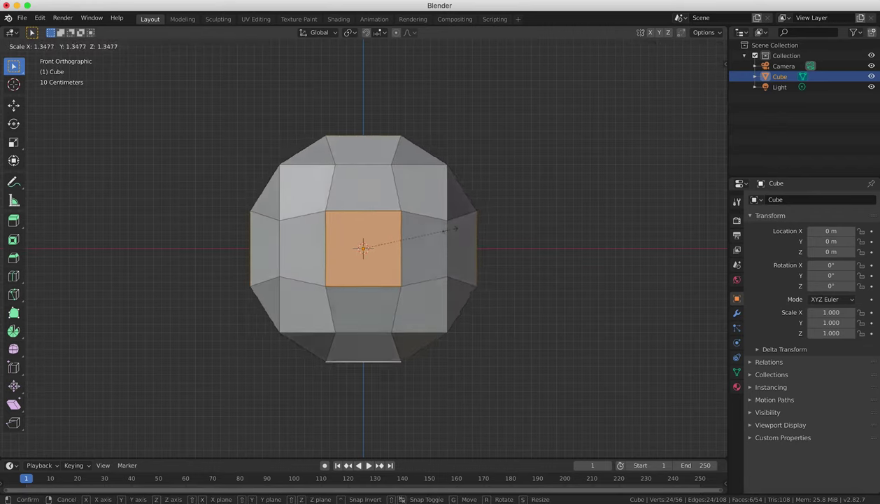
{"action": "left_click", "coordinate": [451, 229]}
{"action": "scroll", "coordinate": [519, 249], "scroll_direction": "up", "scroll_amount": 1}
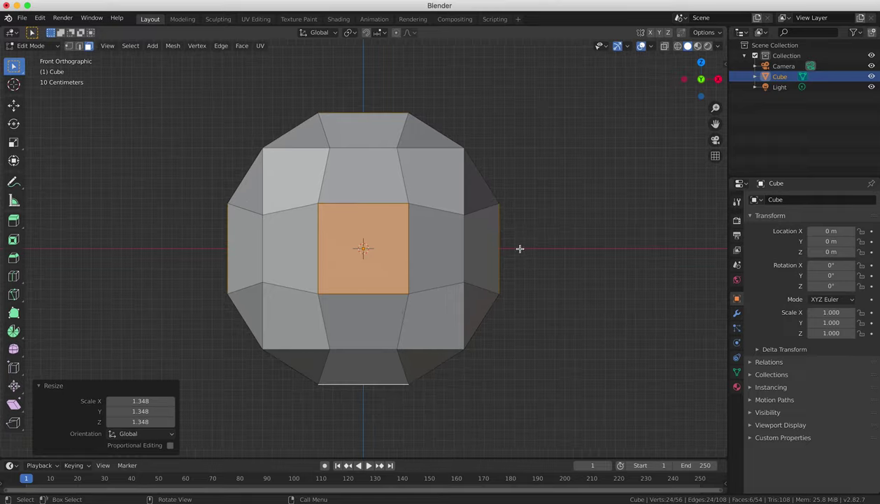
{"action": "middle_click_drag", "start_coordinate": [395, 238], "coordinate": [377, 261]}
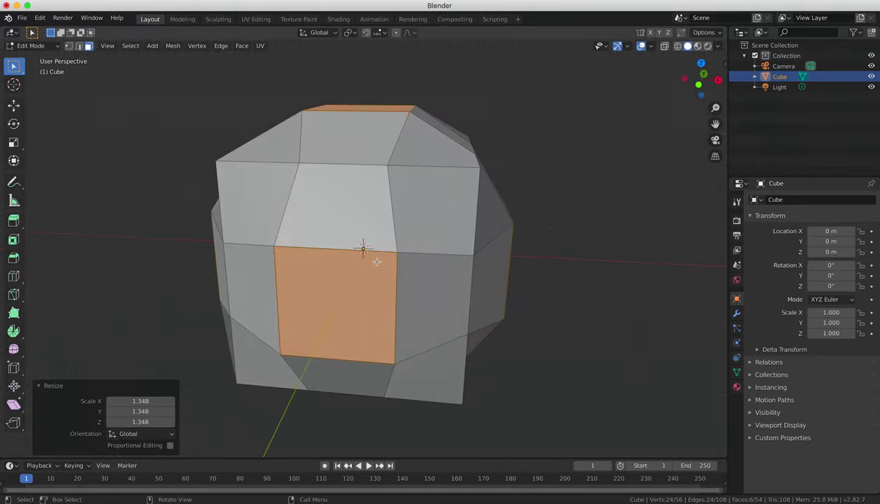
{"action": "key", "text": "KP_1"}
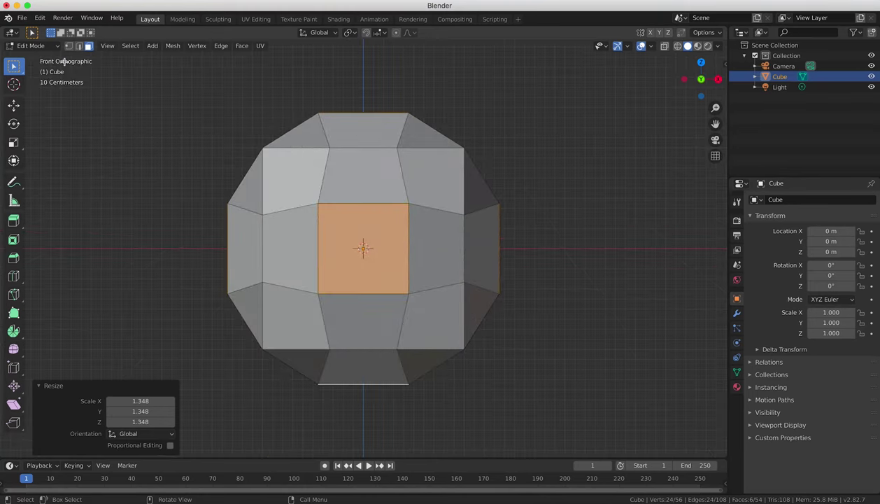
{"action": "key", "text": "KP_5"}
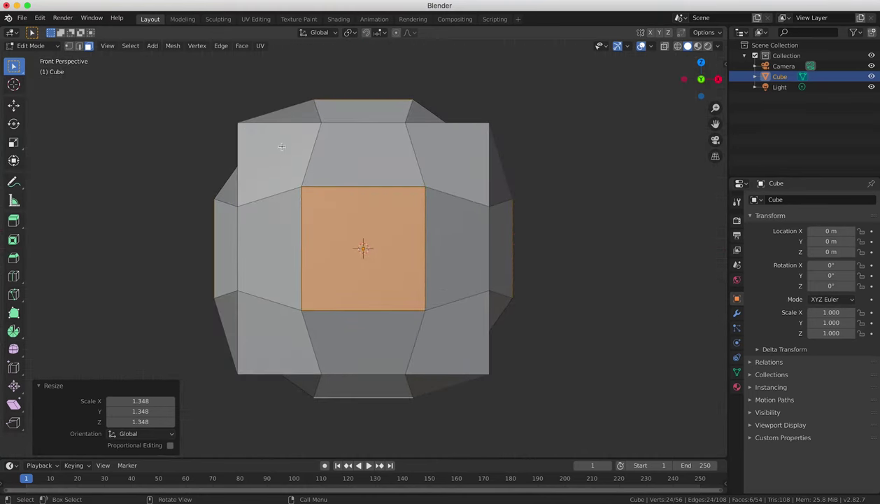
{"action": "key", "text": "KP_5"}
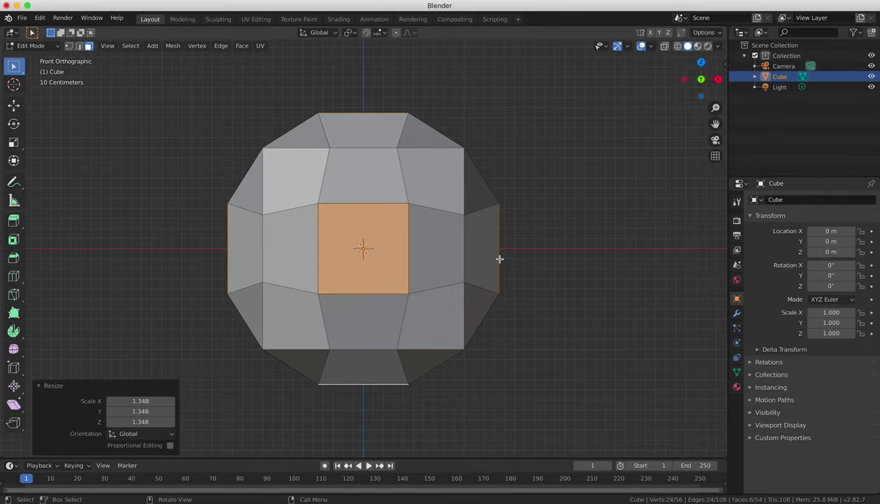
- In vertex select mode, select the cube's corner vertices while orbiting around it
{"action": "left_click", "coordinate": [68, 45]}
{"action": "middle_click_drag", "start_coordinate": [543, 238], "coordinate": [440, 289]}
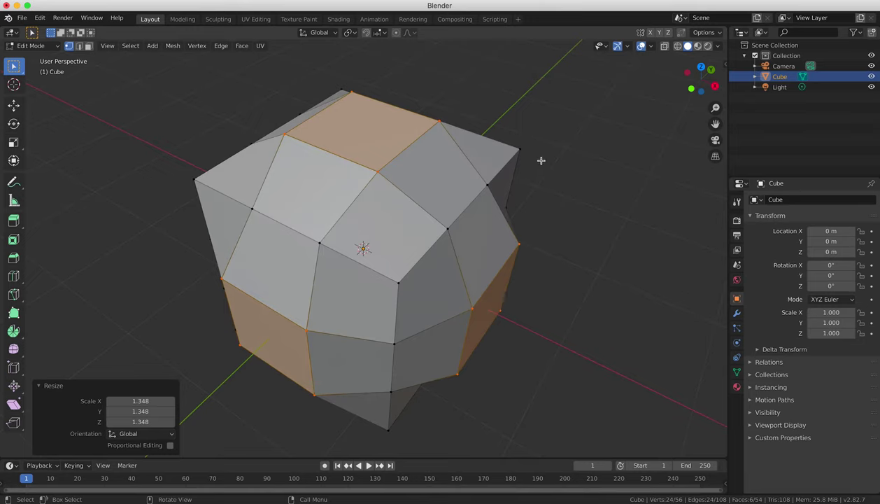
{"action": "left_click", "coordinate": [519, 149]}
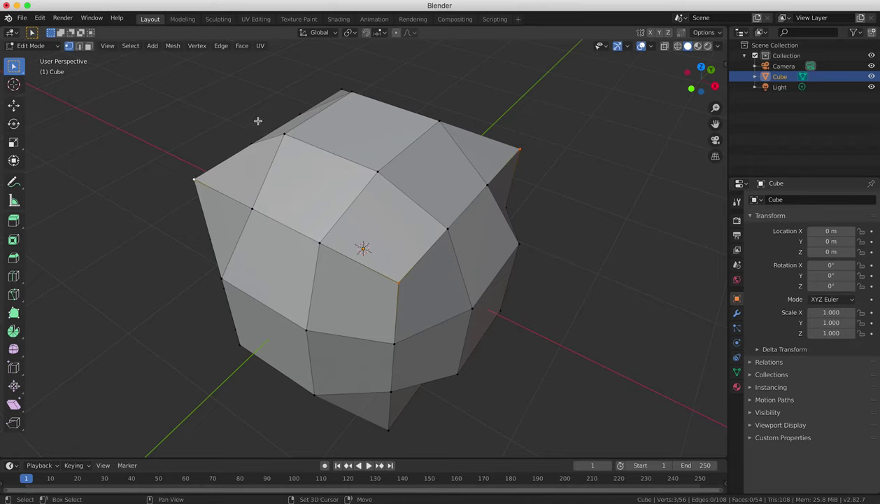
{"action": "left_click", "coordinate": [340, 91], "text": "shift"}
{"action": "middle_click_drag", "start_coordinate": [482, 281], "coordinate": [549, 196]}
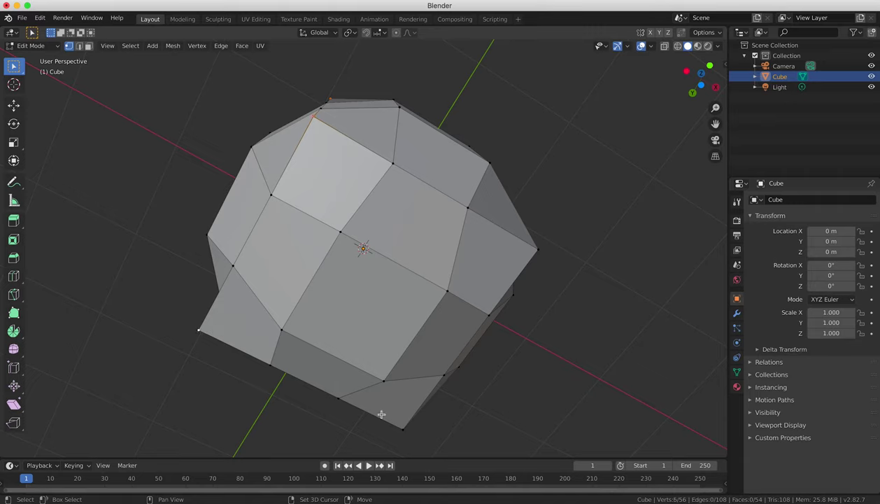
{"action": "left_click", "coordinate": [534, 249], "text": "shift"}
- Scale the corner vertices inward to 0.781, inspect the rounder shape, and deselect all
{"action": "key", "text": "KP_1"}
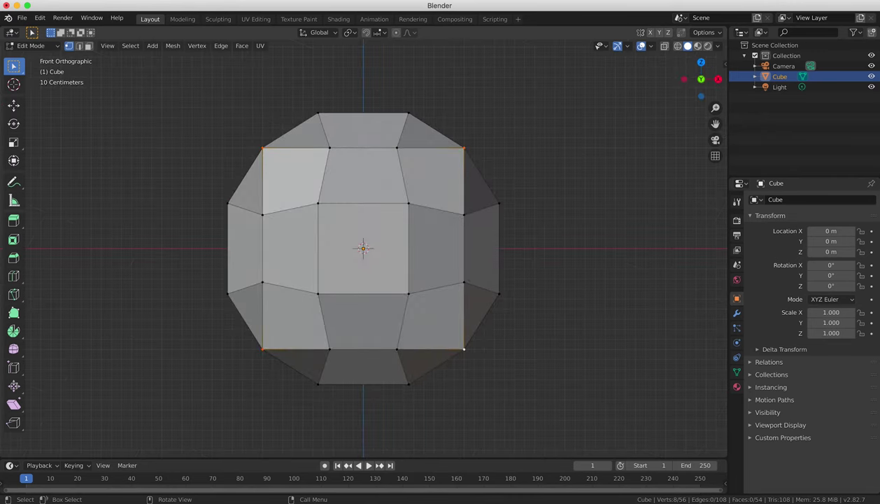
{"action": "key", "text": "s"}
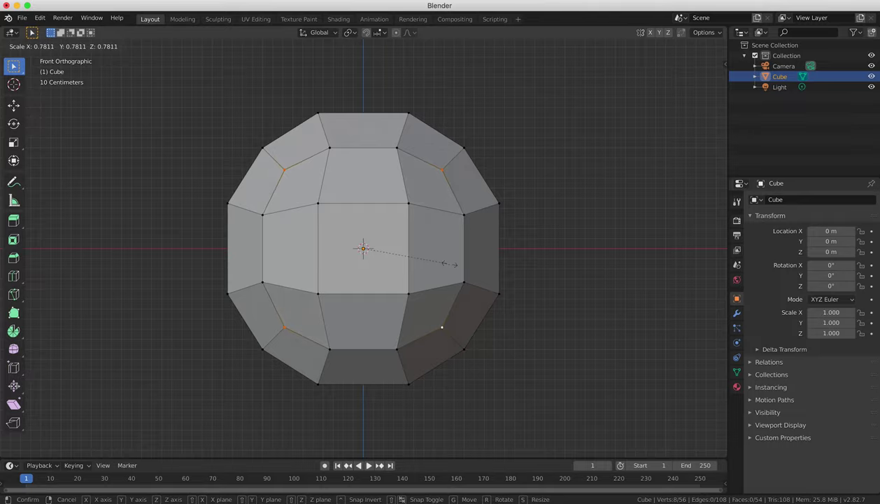
{"action": "left_click", "coordinate": [448, 264]}
{"action": "middle_click_drag", "start_coordinate": [582, 255], "coordinate": [289, 290]}
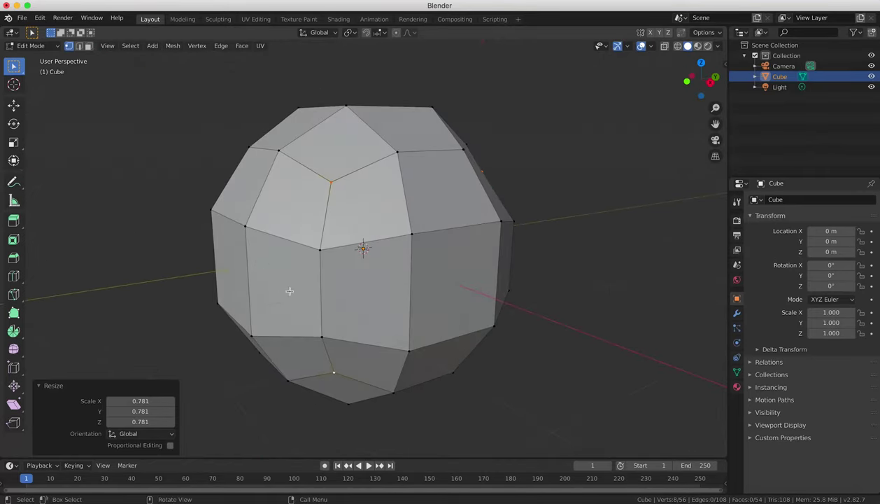
{"action": "key", "text": "KP_1"}
{"action": "key", "text": "a"}
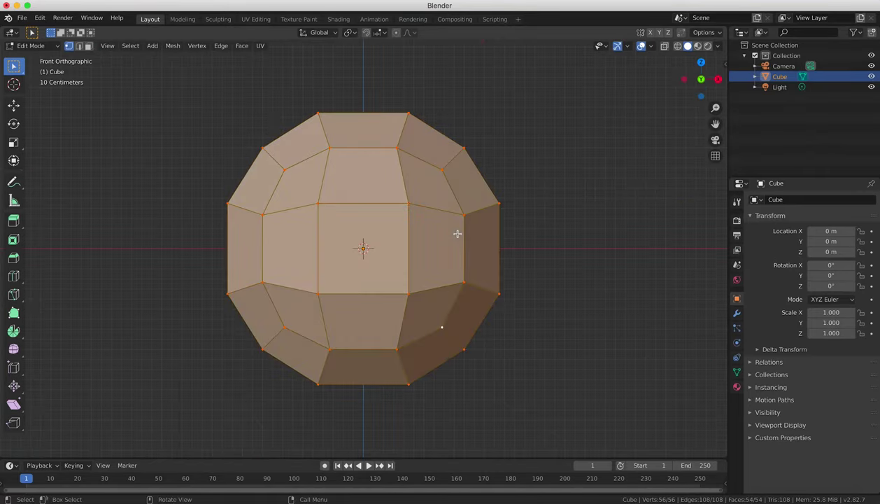
{"action": "key", "text": "alt+a"}
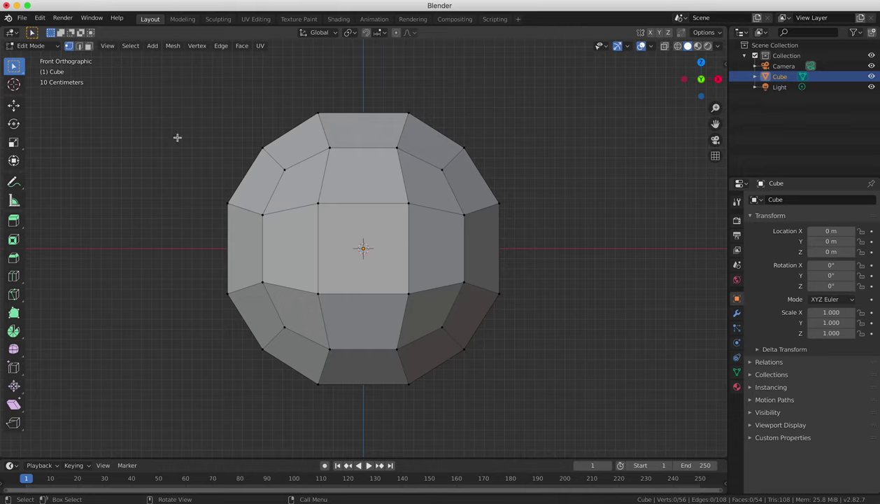
- Select the front centre face and shrink it to 0.207
{"action": "left_click", "coordinate": [88, 46]}
{"action": "left_click", "coordinate": [381, 227]}
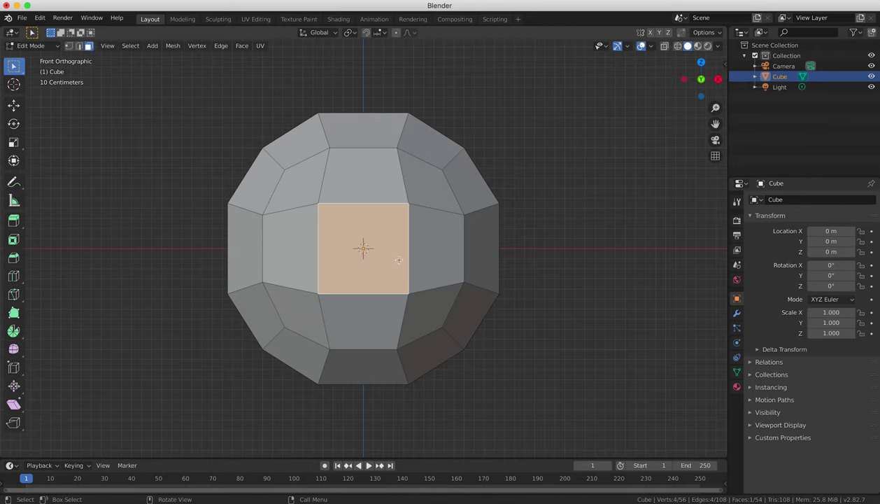
{"action": "key", "text": "s"}
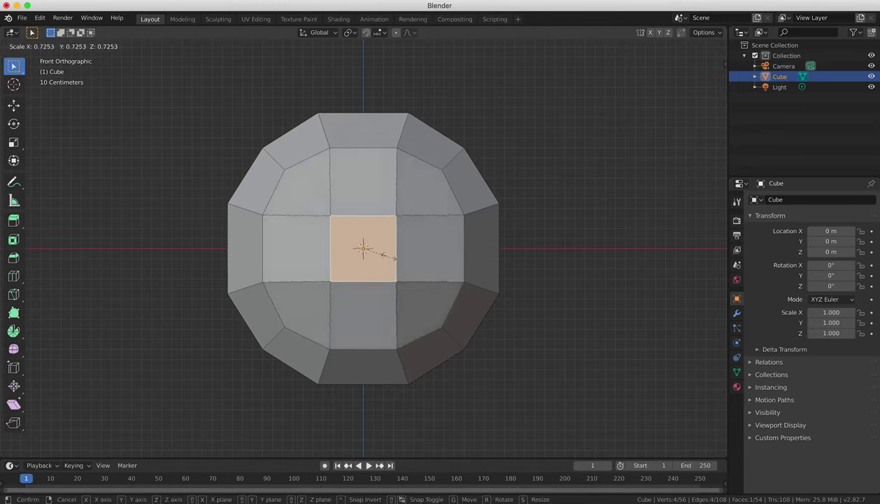
{"action": "left_click", "coordinate": [371, 249]}
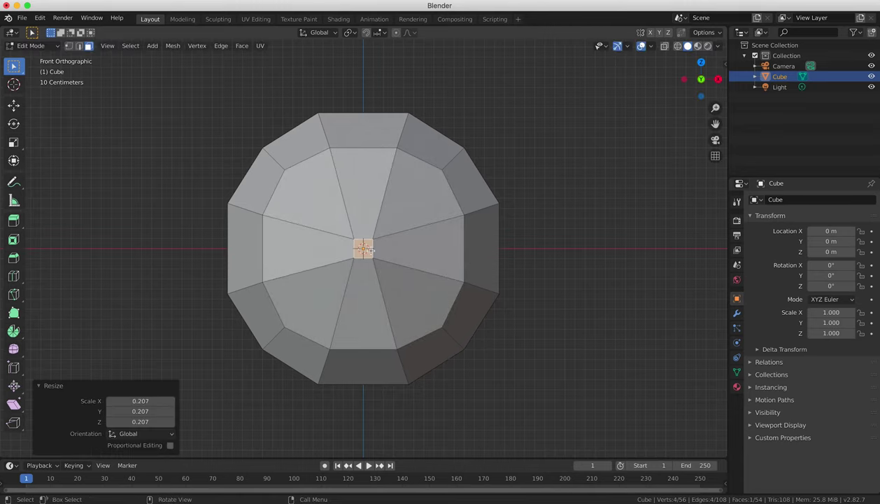
- From a side view, extrude the small face outward, enlarge it, and extrude again
{"action": "middle_click_drag", "start_coordinate": [371, 250], "coordinate": [301, 250], "text": "alt"}
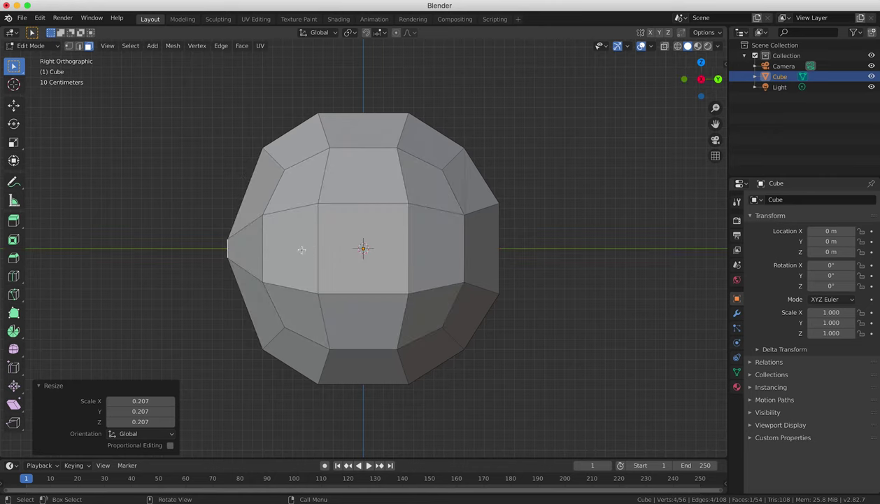
{"action": "key", "text": "e"}
{"action": "left_click", "coordinate": [264, 238]}
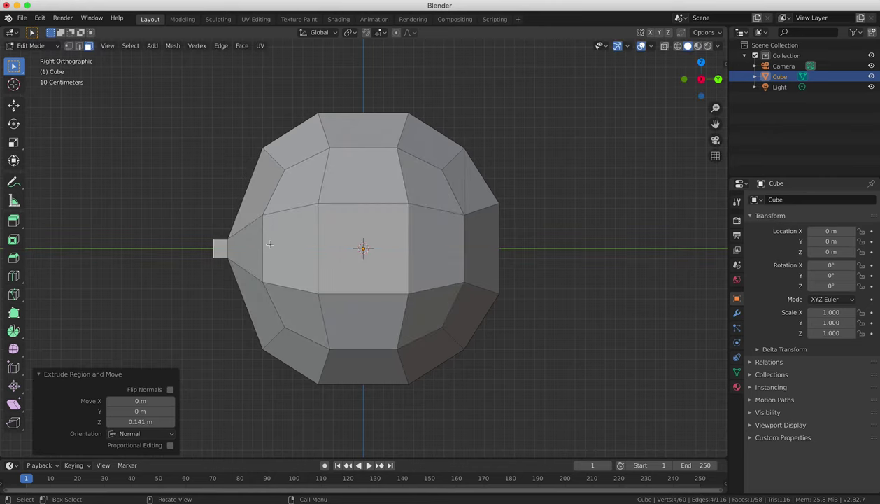
{"action": "key", "text": "s"}
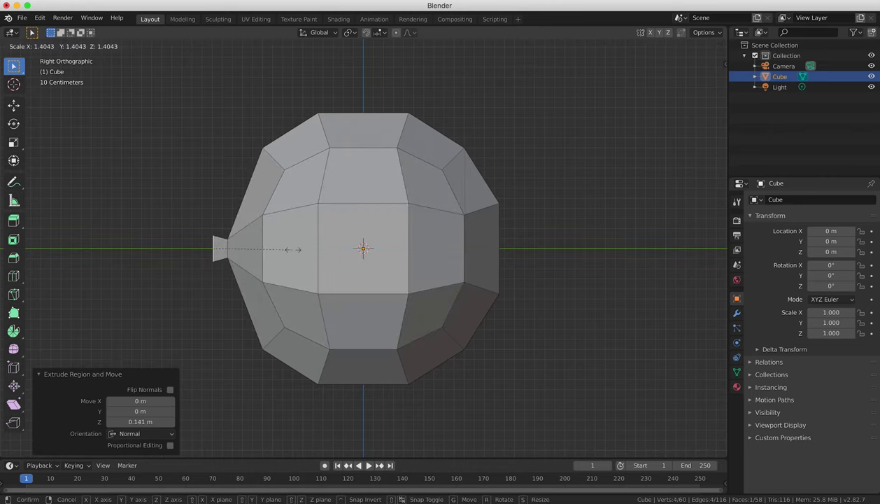
{"action": "left_click", "coordinate": [292, 250]}
{"action": "key", "text": "e"}
{"action": "left_click", "coordinate": [285, 248]}
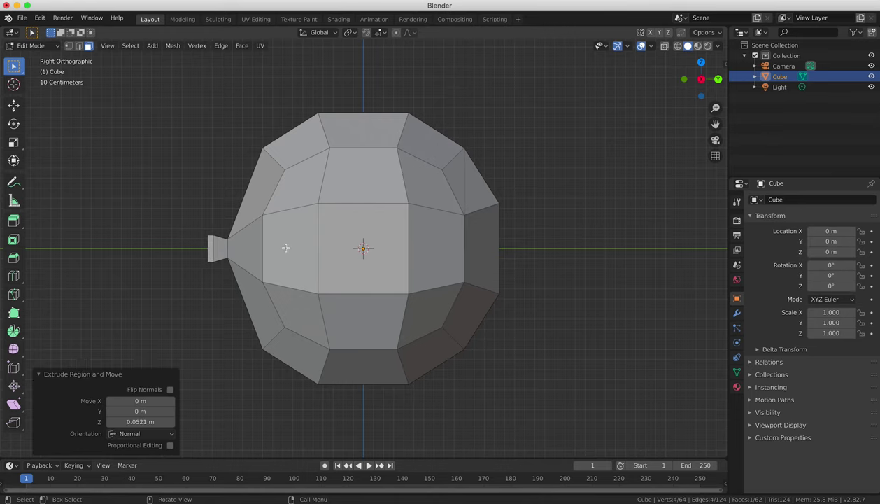
- Taper the nose: scale to 0.664, extrude 0.026 m, scale tip to 0.493, exit to Object Mode
{"action": "key", "text": "s"}
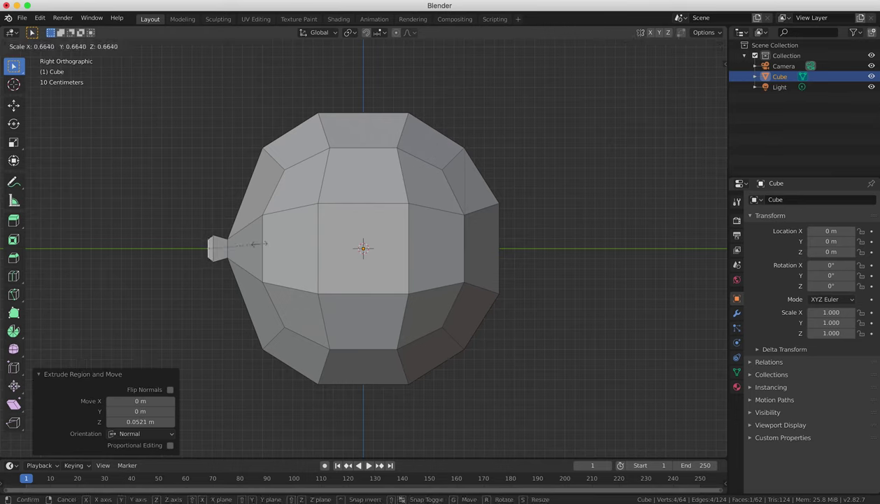
{"action": "left_click", "coordinate": [261, 243]}
{"action": "key", "text": "e"}
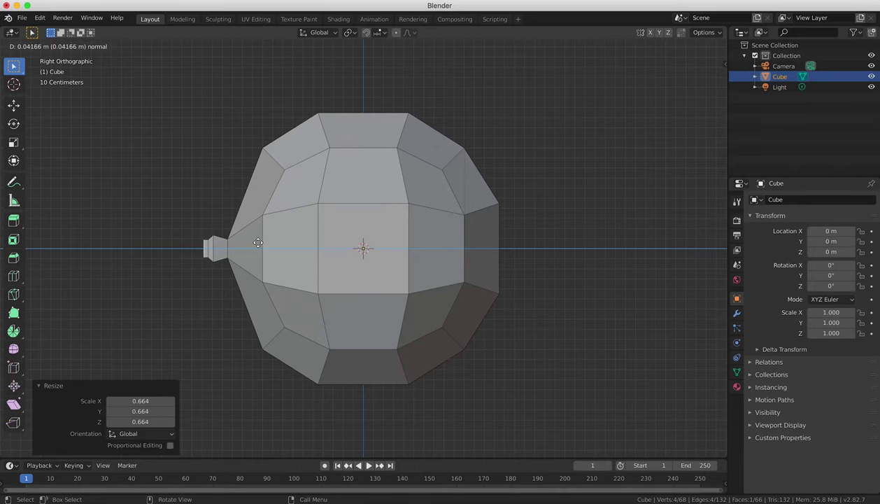
{"action": "left_click", "coordinate": [258, 242]}
{"action": "key", "text": "s"}
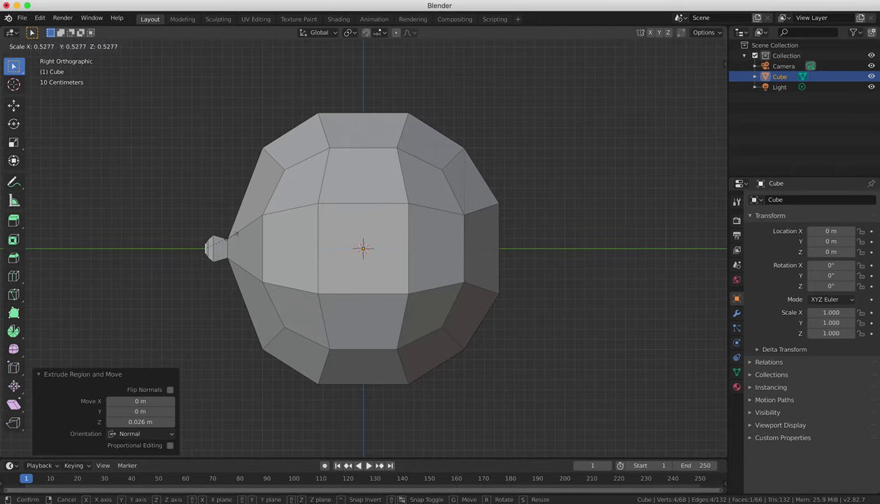
{"action": "left_click", "coordinate": [230, 236]}
{"action": "key", "text": "KP_1"}
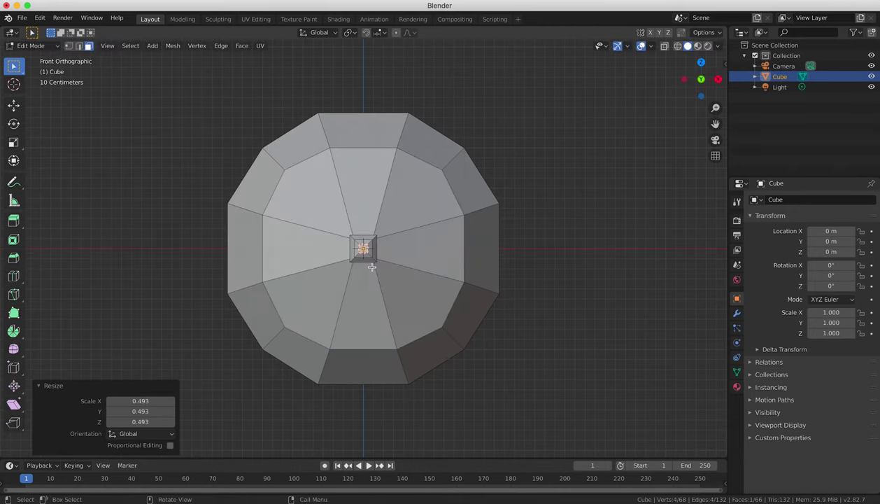
{"action": "key", "text": "Tab"}
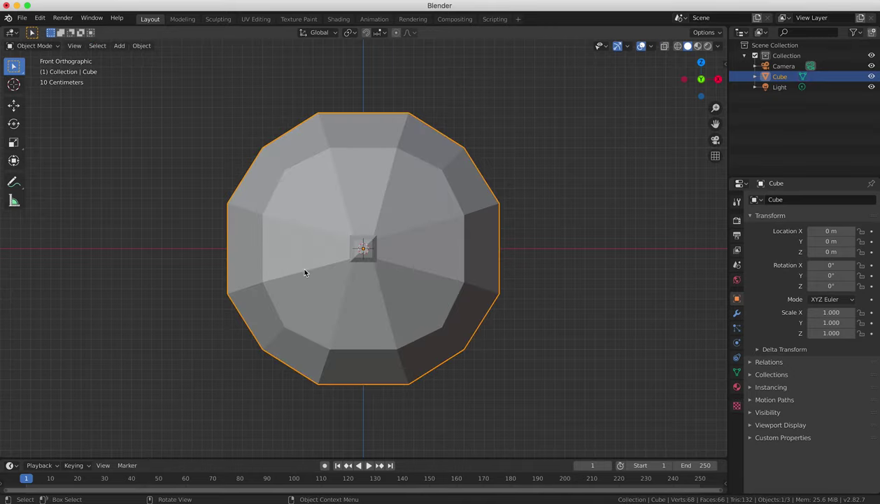
- Apply Object > Shade Smooth to the head, then re-enter Edit Mode in a zoomed front view
{"action": "middle_click_drag", "start_coordinate": [304, 269], "coordinate": [184, 148]}
{"action": "left_click", "coordinate": [148, 48]}
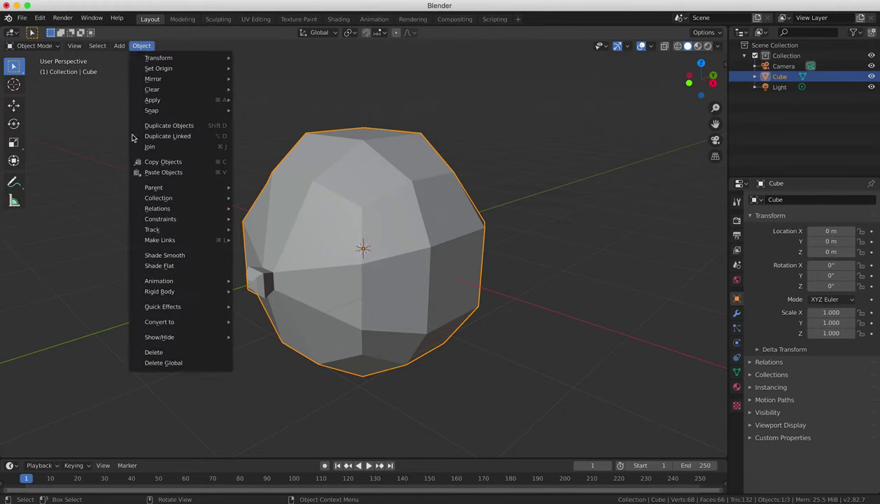
{"action": "mouse_move", "coordinate": [161, 241]}
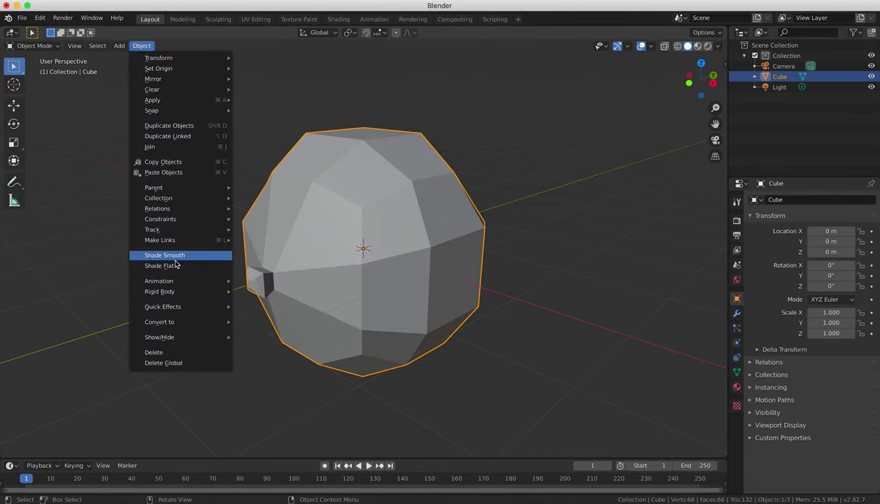
{"action": "left_click", "coordinate": [168, 256]}
{"action": "mouse_move", "coordinate": [177, 262]}
{"action": "middle_mouse_down"}
{"action": "mouse_move", "coordinate": [252, 275]}
{"action": "mouse_move", "coordinate": [333, 248]}
{"action": "mouse_move", "coordinate": [358, 279]}
{"action": "middle_mouse_up"}
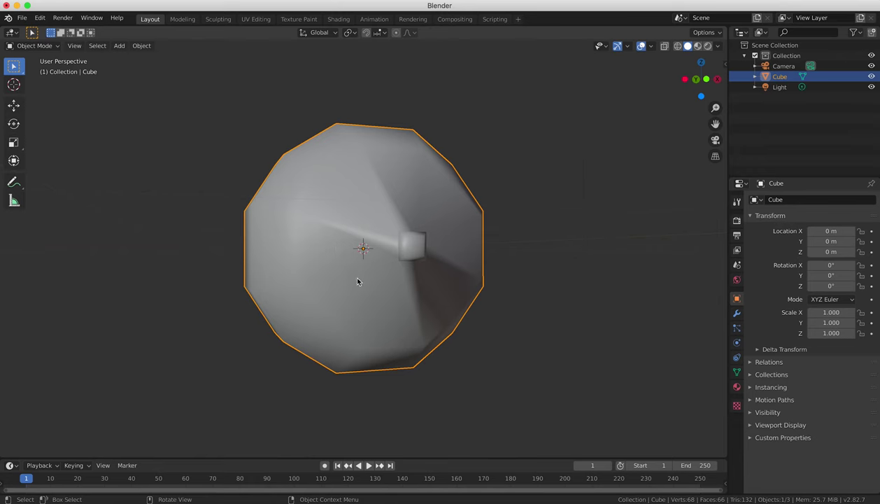
{"action": "key", "text": "KP_1"}
{"action": "scroll", "coordinate": [390, 287], "scroll_direction": "up", "scroll_amount": 2}
{"action": "key", "text": "Tab"}
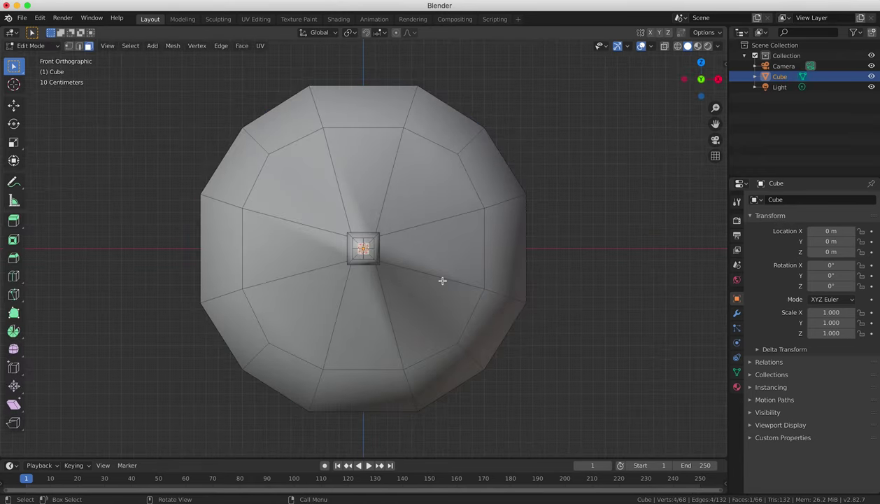
- Loop-cut across the upper head with Ctrl+R, sliding the new loop to 0.391
{"action": "key", "text": "ctrl"}
{"action": "key", "text": "ctrl+r"}
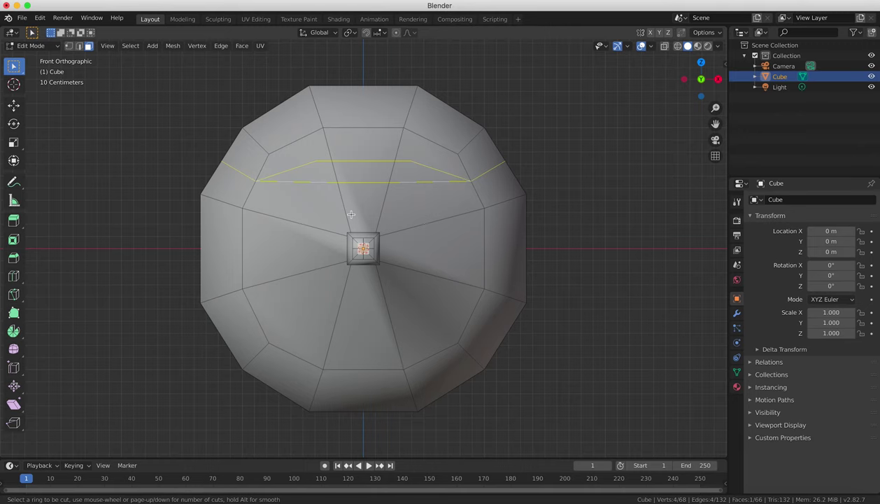
{"action": "left_click", "coordinate": [351, 214]}
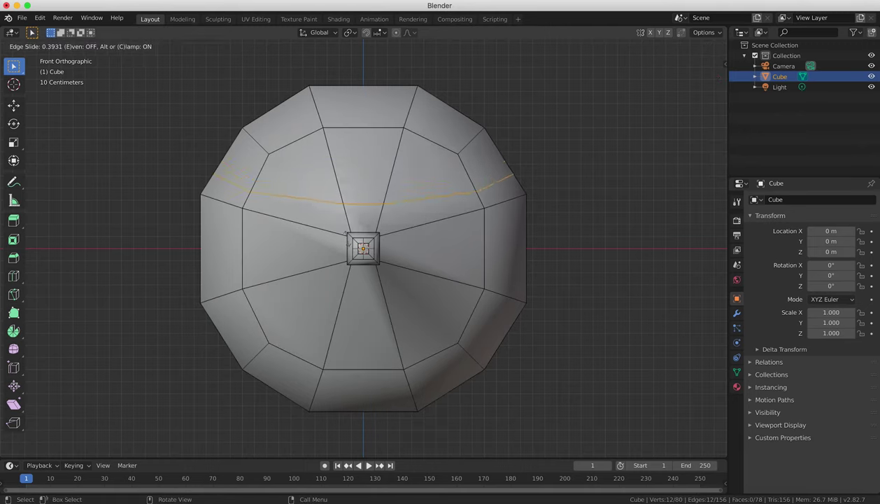
{"action": "left_click", "coordinate": [342, 242]}
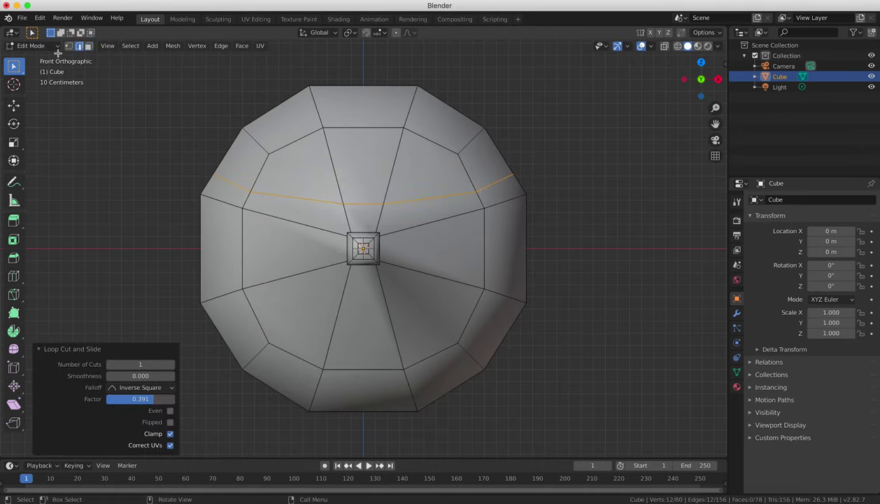
- Move the two edges running up from the nose 0.195 m along Y and 0.0564 m along Z
{"action": "left_click", "coordinate": [313, 200]}
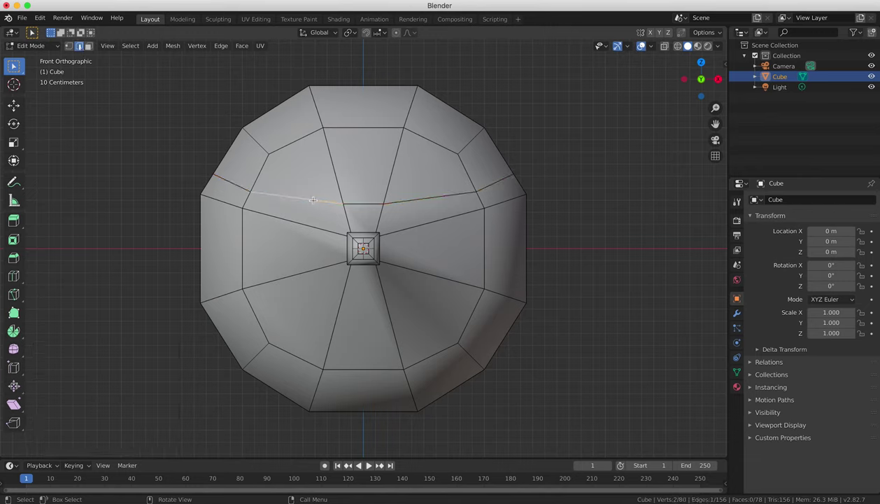
{"action": "left_click", "coordinate": [416, 201], "text": "shift"}
{"action": "left_click", "coordinate": [314, 226]}
{"action": "left_click", "coordinate": [428, 223], "text": "shift"}
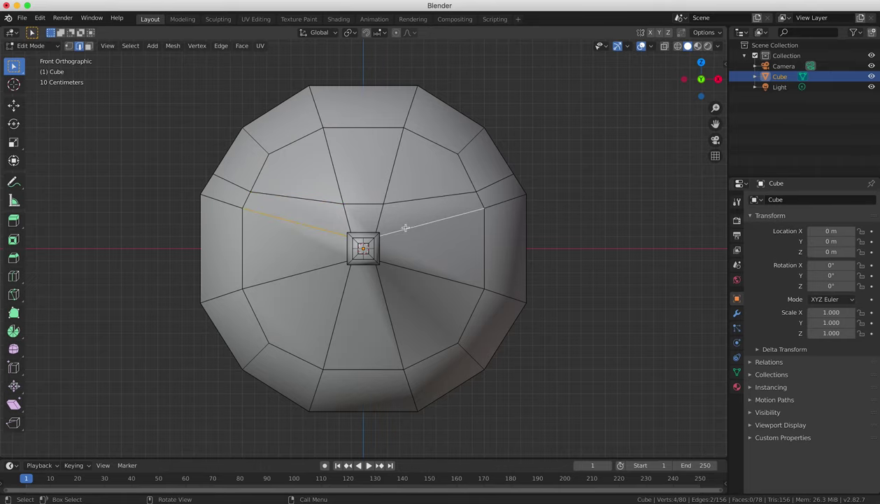
{"action": "key", "text": "KP_3"}
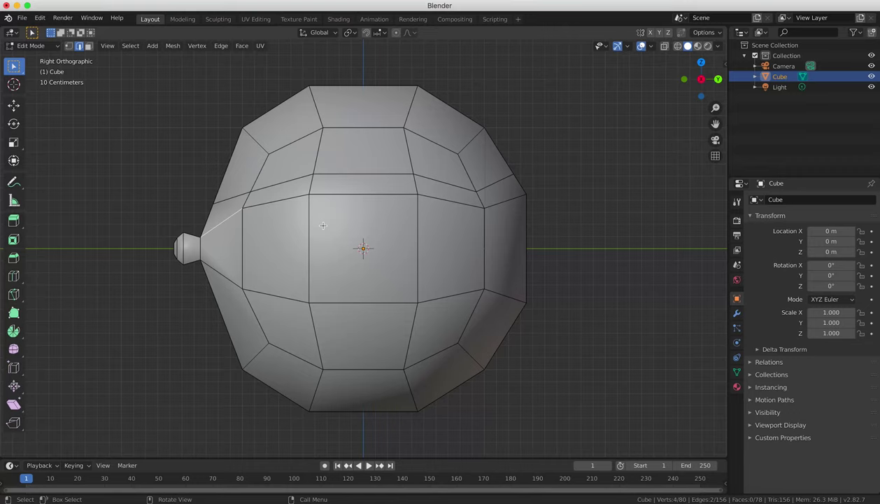
{"action": "key", "text": "g"}
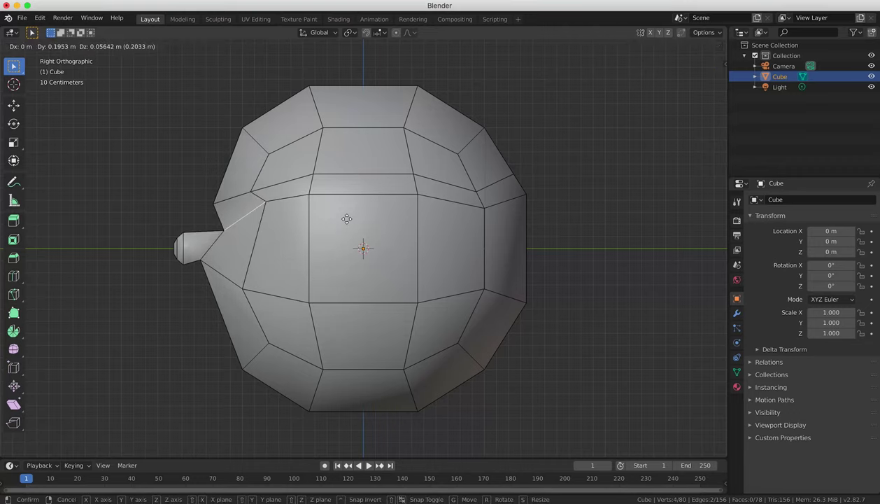
{"action": "left_click", "coordinate": [342, 220]}
{"action": "key", "text": "KP_1"}
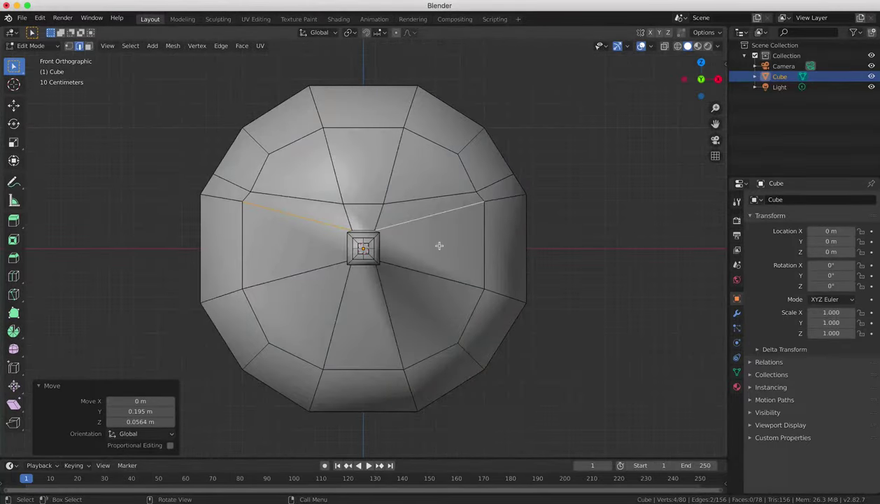
{"action": "middle_click_drag", "start_coordinate": [439, 245], "coordinate": [472, 259]}
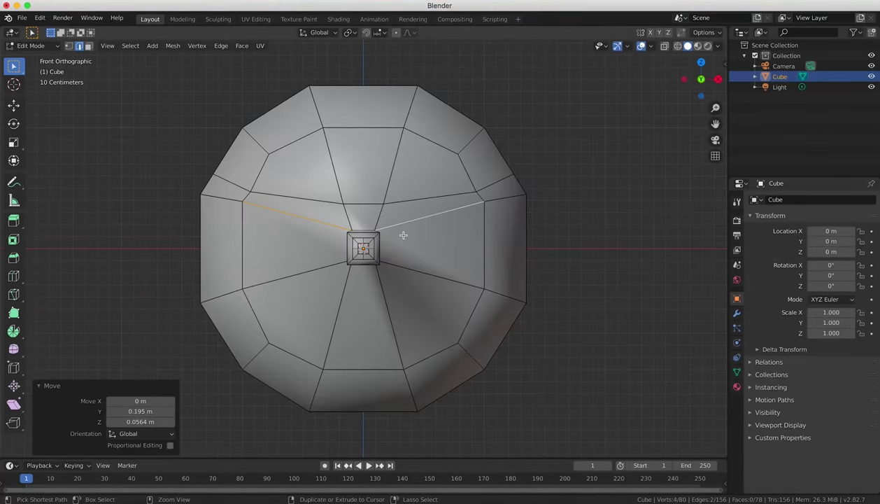
- Add centred vertical and horizontal edge loops through the head with Ctrl+R
{"action": "key", "text": "ctrl+r"}
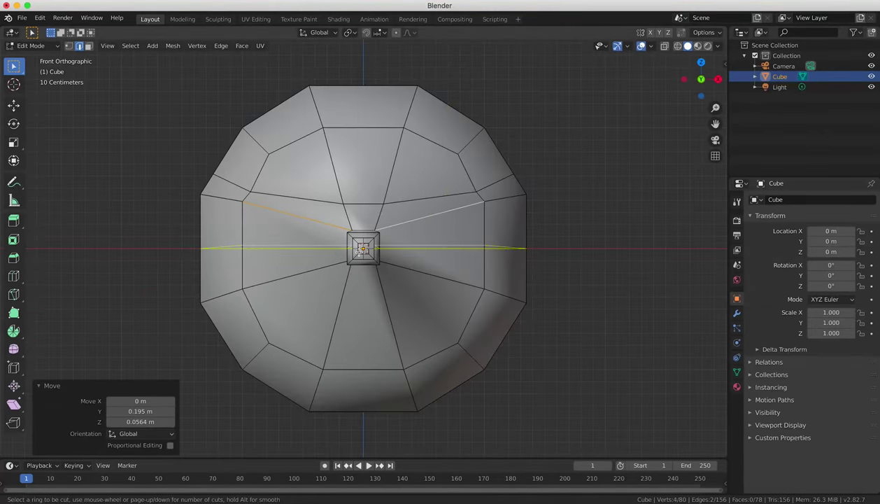
{"action": "left_click", "coordinate": [371, 322]}
{"action": "key", "text": "g"}
{"action": "key", "text": "g"}
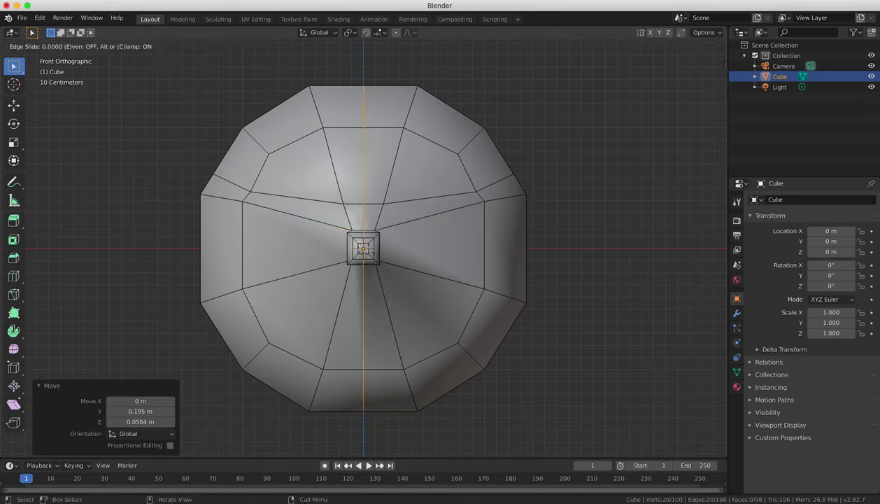
{"action": "key", "text": "Escape"}
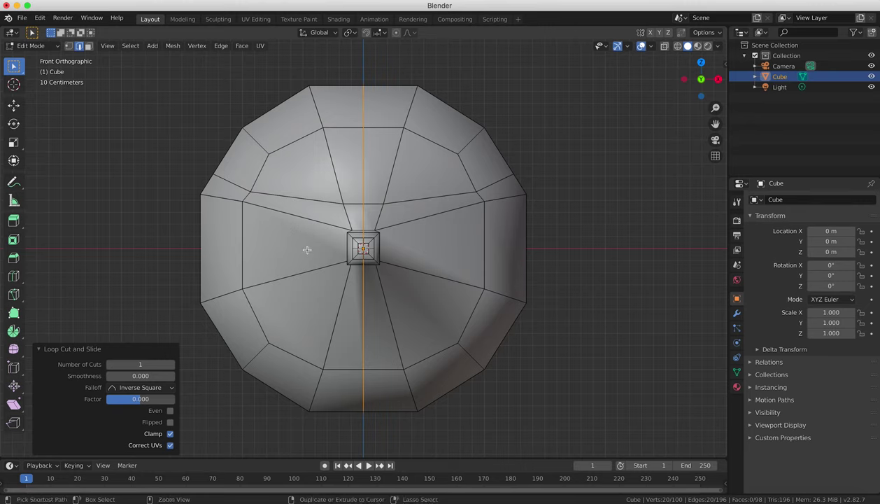
{"action": "key", "text": "ctrl+r"}
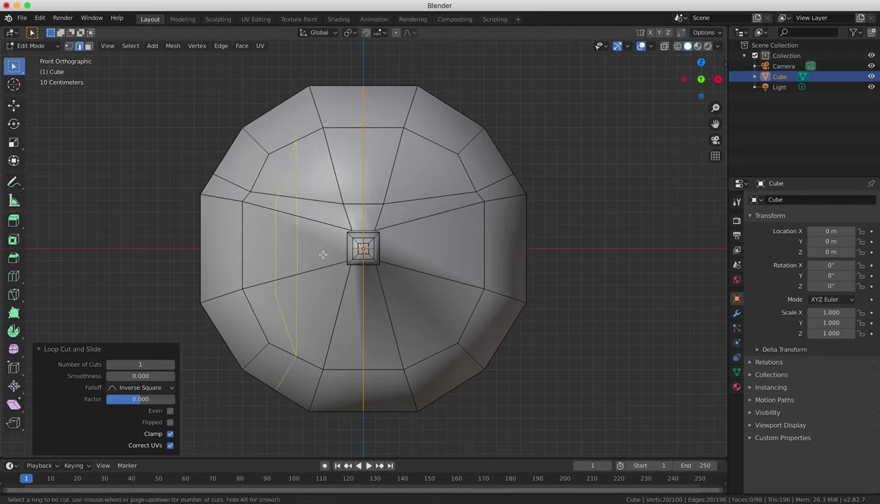
{"action": "left_click", "coordinate": [385, 243]}
{"action": "right_click", "coordinate": [386, 249]}
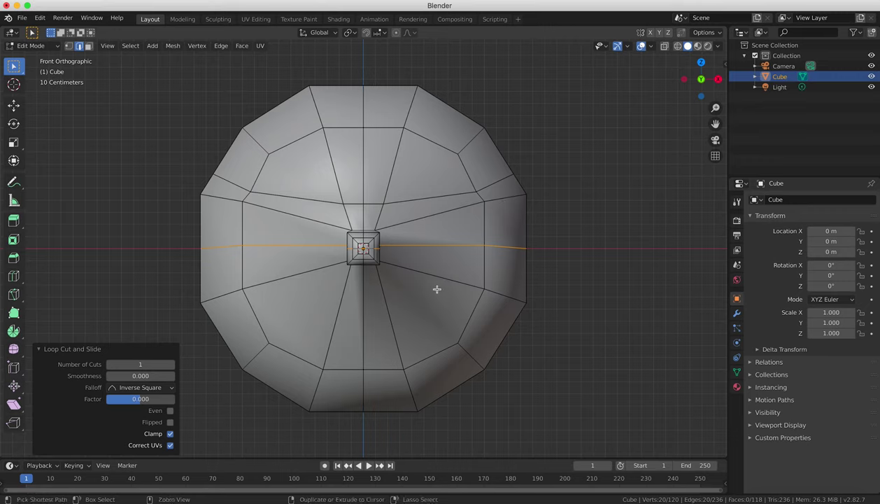
- Cut horizontal loops across the lower head, sliding the lower one to factor -0.269
{"action": "key", "text": "ctrl+r"}
{"action": "left_click", "coordinate": [396, 308]}
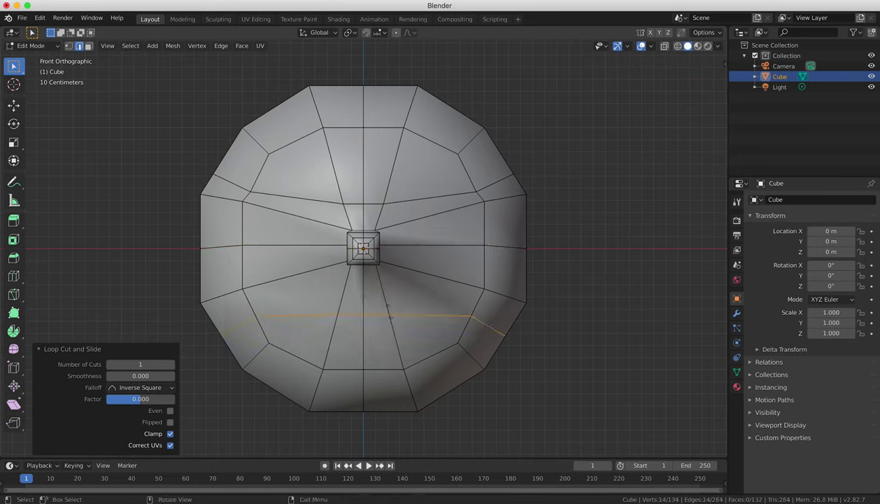
{"action": "left_click", "coordinate": [392, 311]}
{"action": "key", "text": "ctrl+r"}
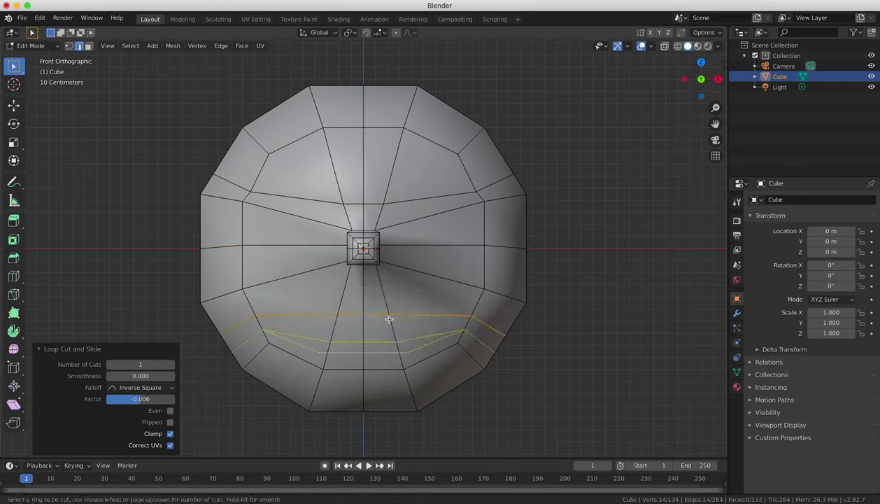
{"action": "left_click", "coordinate": [384, 330]}
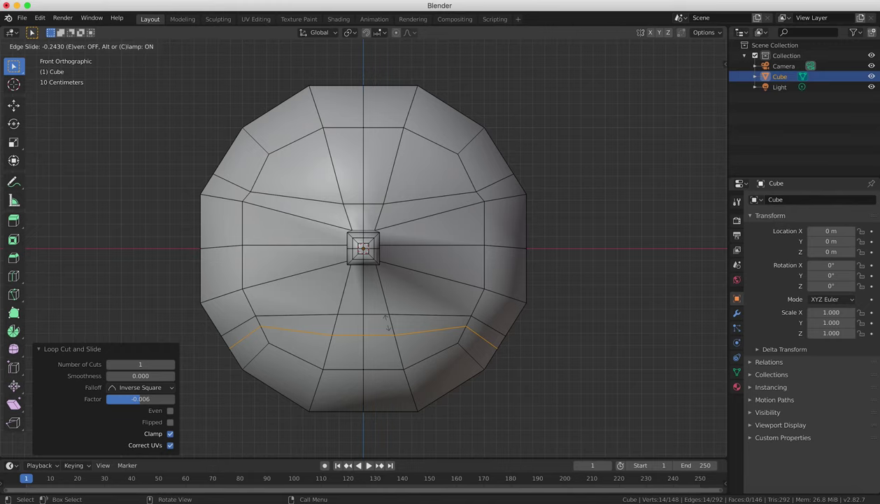
{"action": "left_click", "coordinate": [389, 318]}
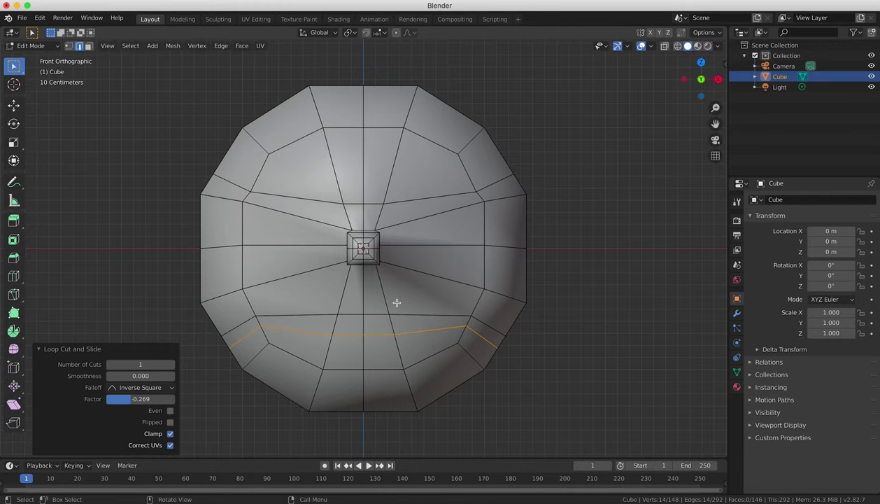
- In Vertex select, shrink the inner nose loop's corner vertices to 0.75 scale
{"action": "scroll", "coordinate": [401, 261], "scroll_direction": "up", "scroll_amount": 10}
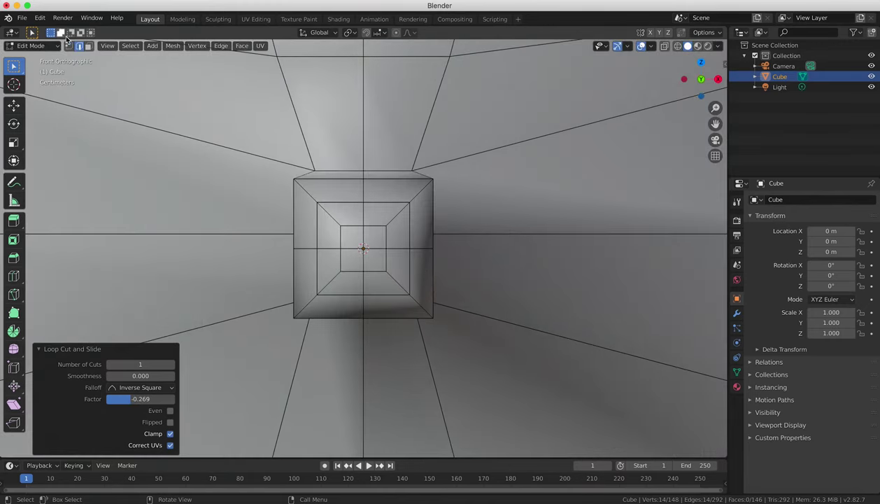
{"action": "left_click", "coordinate": [68, 46]}
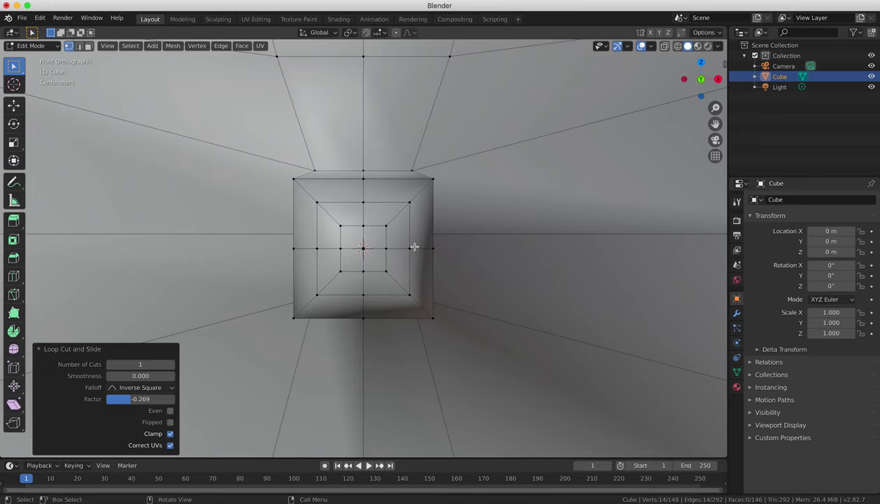
{"action": "left_click", "coordinate": [317, 202]}
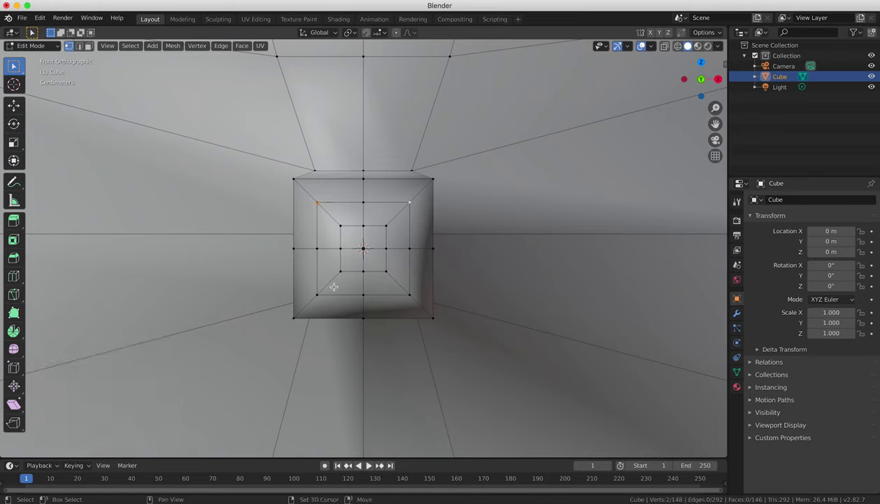
{"action": "left_click", "coordinate": [411, 296], "text": "shift"}
{"action": "key", "text": "s"}
{"action": "left_click", "coordinate": [324, 208]}
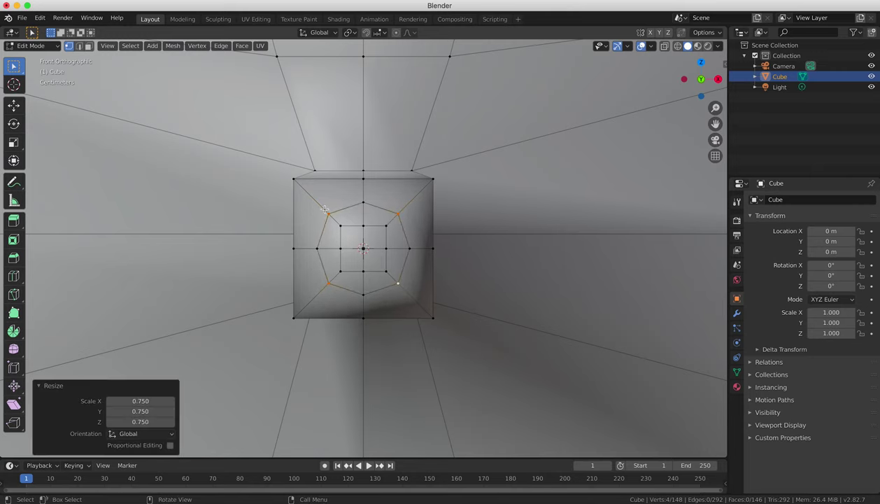
- Shrink the four innermost loop corner vertices to 0.642 scale
{"action": "left_click", "coordinate": [340, 226]}
{"action": "left_click", "coordinate": [385, 225], "text": "shift"}
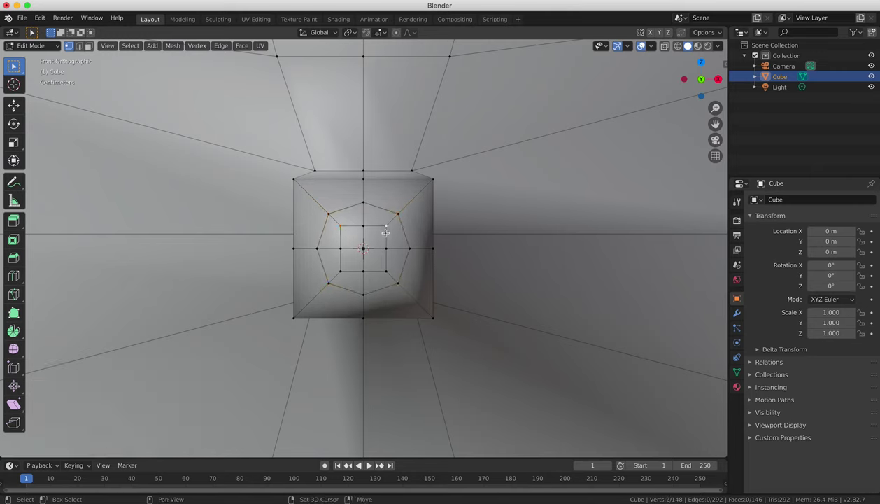
{"action": "left_click", "coordinate": [342, 271], "text": "shift"}
{"action": "key", "text": "s"}
{"action": "left_click", "coordinate": [368, 260]}
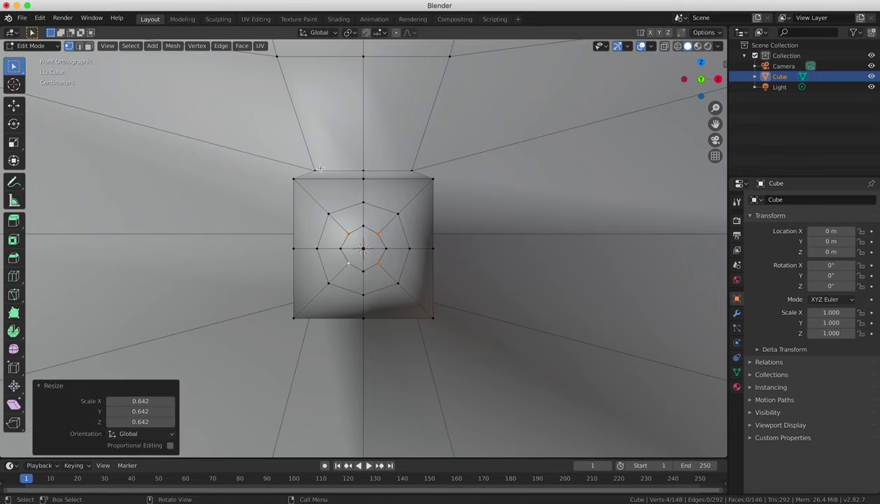
- Shrink the outer square's corner vertices to 0.777 scale
{"action": "left_click", "coordinate": [295, 180]}
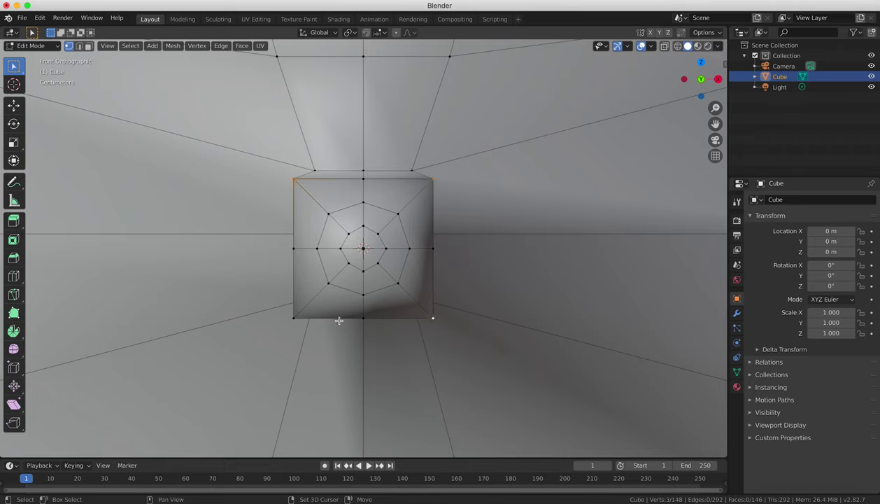
{"action": "left_click", "coordinate": [296, 320], "text": "shift"}
{"action": "key", "text": "s"}
{"action": "left_click", "coordinate": [372, 305]}
- Orbit to a perspective view and select the nose tip faces in Face select
{"action": "middle_click_drag", "start_coordinate": [371, 305], "coordinate": [481, 280]}
{"action": "scroll", "coordinate": [503, 240], "scroll_direction": "up", "scroll_amount": 6}
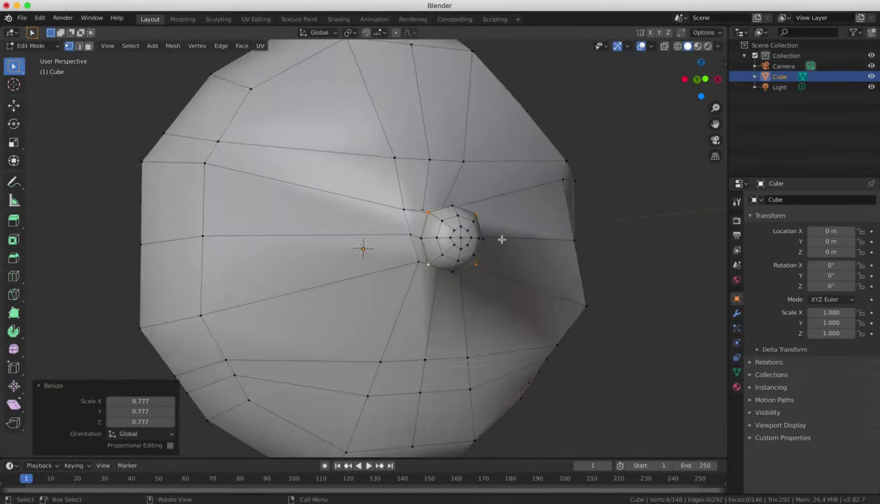
{"action": "key", "text": "3"}
{"action": "left_click", "coordinate": [571, 236], "text": "shift"}
{"action": "left_click", "coordinate": [576, 219], "text": "shift"}
- From the side view, push the selected nose tip faces further out
{"action": "left_click", "coordinate": [565, 211], "text": "shift"}
{"action": "key", "text": "KP_3"}
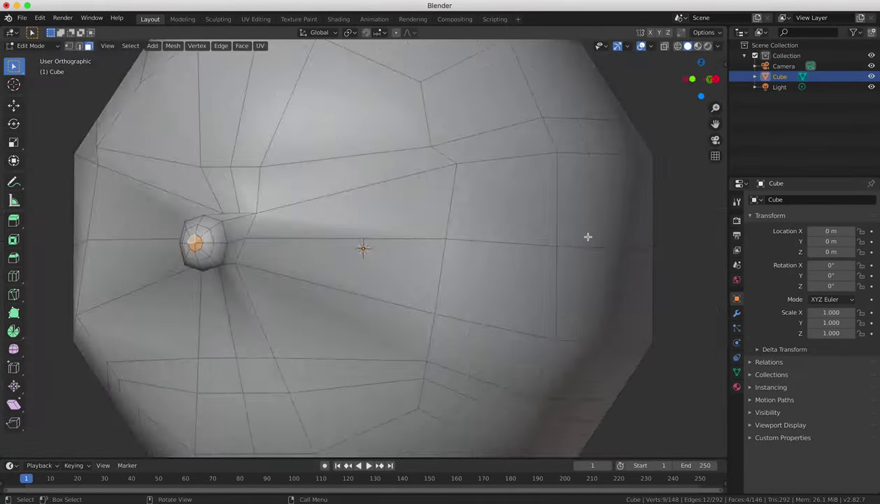
{"action": "key", "text": "g"}
{"action": "left_click", "coordinate": [162, 201]}
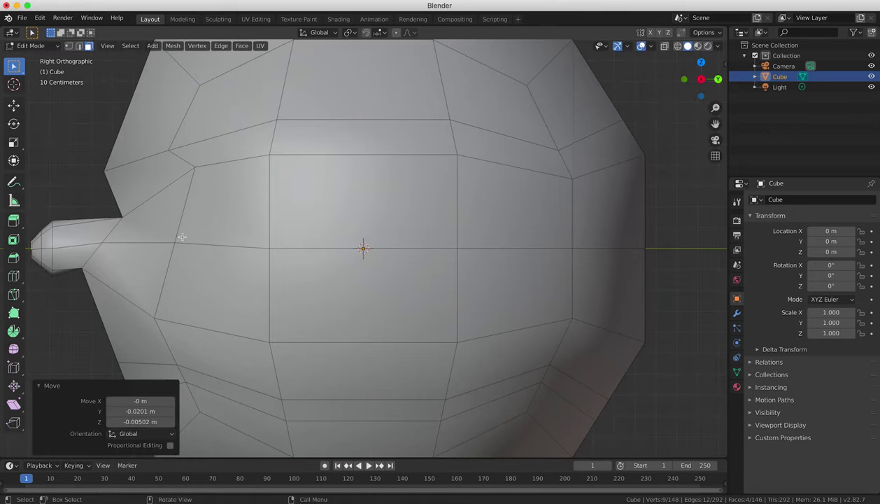
- Move the faces on either side of the nose toward it by -0.0723 m Y and 0.0145 m Z
{"action": "middle_click_drag", "start_coordinate": [163, 202], "coordinate": [408, 299]}
{"action": "key", "text": "KP_1"}
{"action": "left_click", "coordinate": [280, 269]}
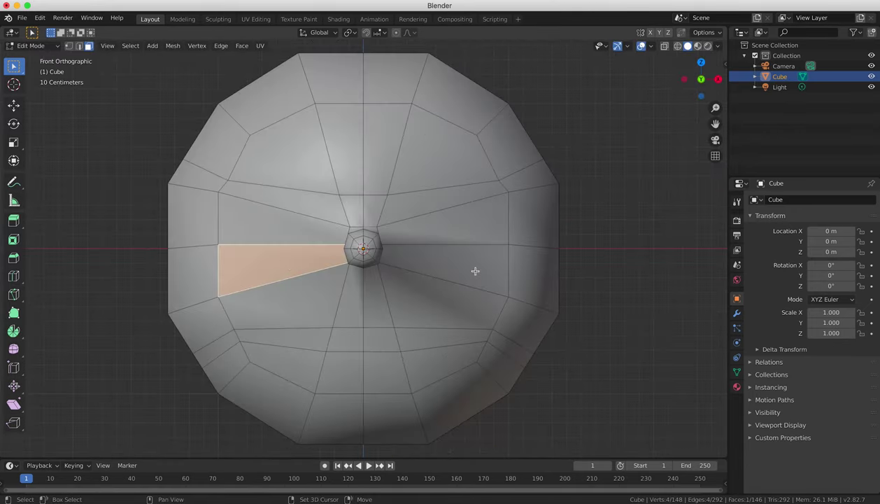
{"action": "left_click", "coordinate": [455, 271], "text": "shift"}
{"action": "key", "text": "KP_3"}
{"action": "key", "text": "g"}
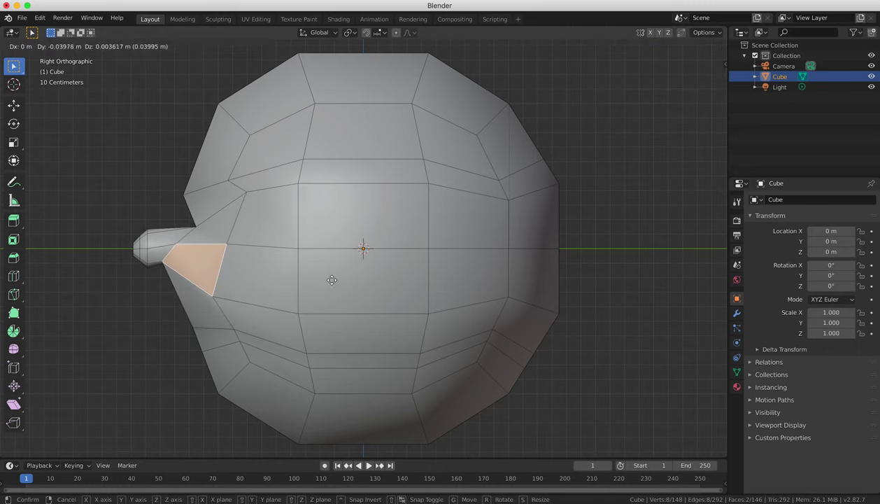
{"action": "left_click", "coordinate": [334, 271]}
- Add a vertical edge loop on the head's side at 0.530
{"action": "key", "text": "ctrl+r"}
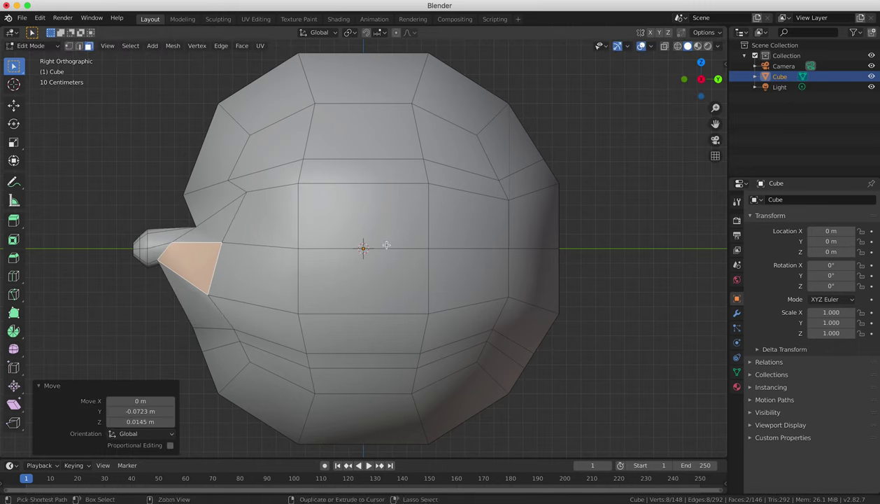
{"action": "left_click", "coordinate": [386, 245]}
{"action": "left_click", "coordinate": [435, 258]}
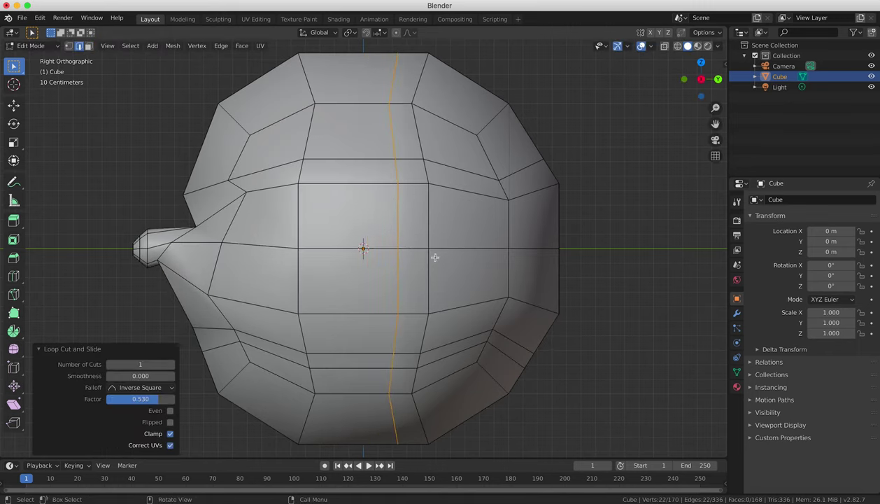
{"action": "left_click", "coordinate": [88, 45]}
- Extrude a side face on each side of the head in place and scale both ear stubs to 1.148
{"action": "left_click", "coordinate": [402, 215]}
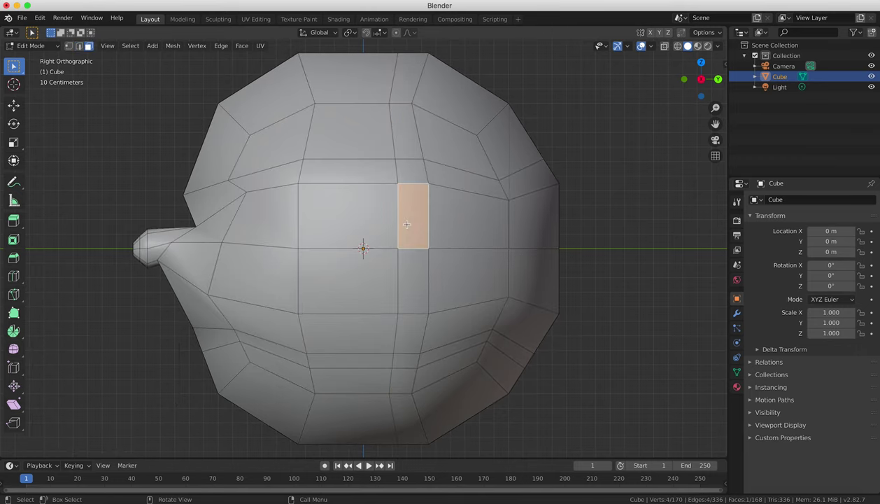
{"action": "key", "text": "ctrl+KP_3"}
{"action": "left_click", "coordinate": [304, 215]}
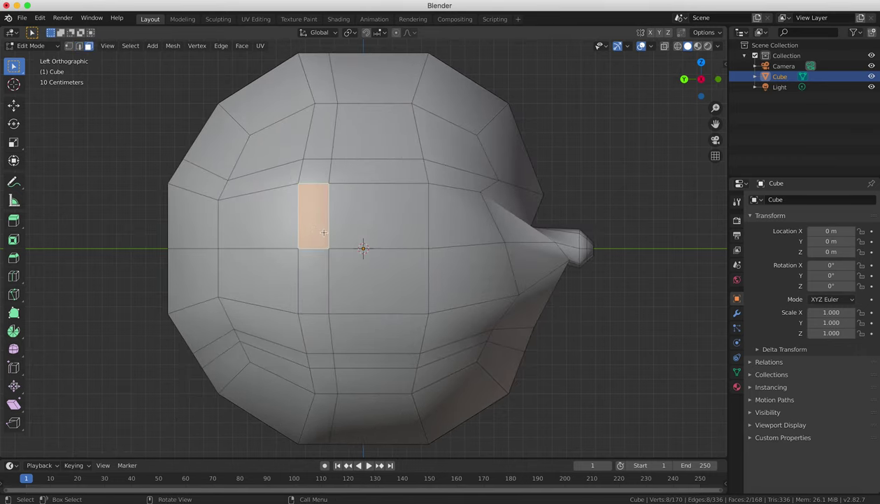
{"action": "key", "text": "KP_1"}
{"action": "key", "text": "e"}
{"action": "right_click", "coordinate": [451, 258]}
{"action": "key", "text": "s"}
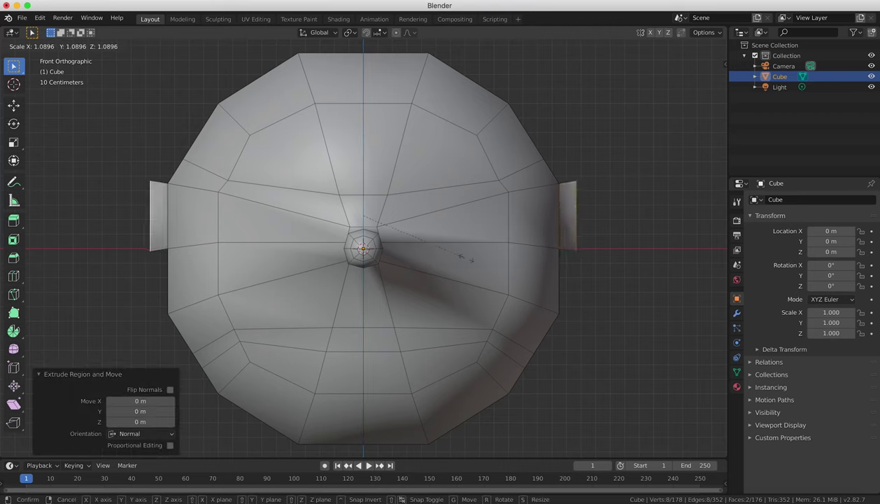
{"action": "left_click", "coordinate": [473, 256]}
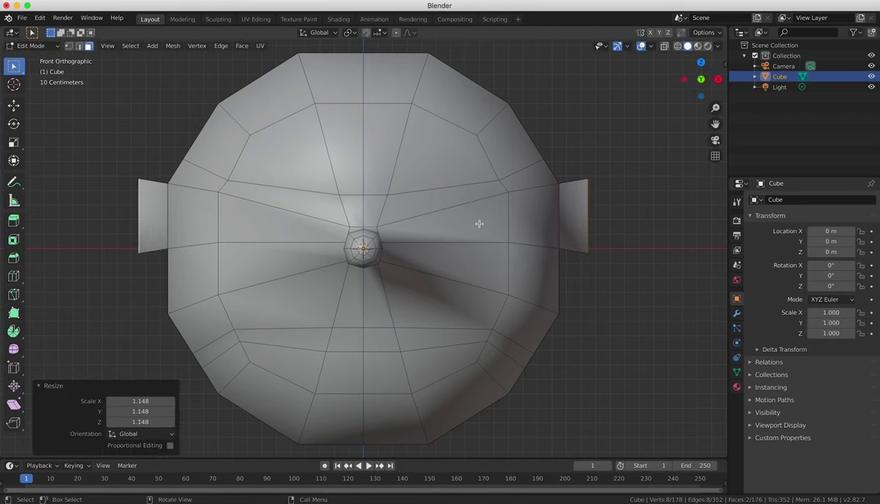
{"action": "left_click", "coordinate": [149, 218]}
{"action": "left_click", "coordinate": [571, 218], "text": "shift"}
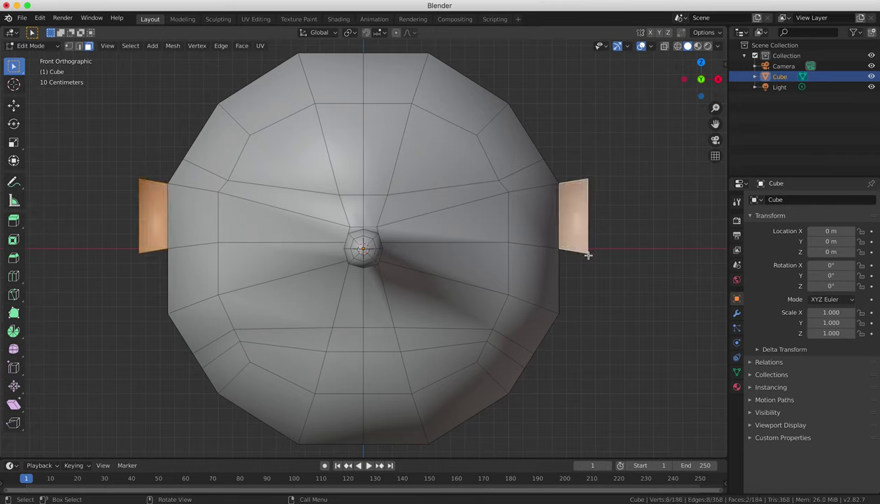
- Delete the two faces above the nose to open the eye holes
{"action": "left_click", "coordinate": [300, 202]}
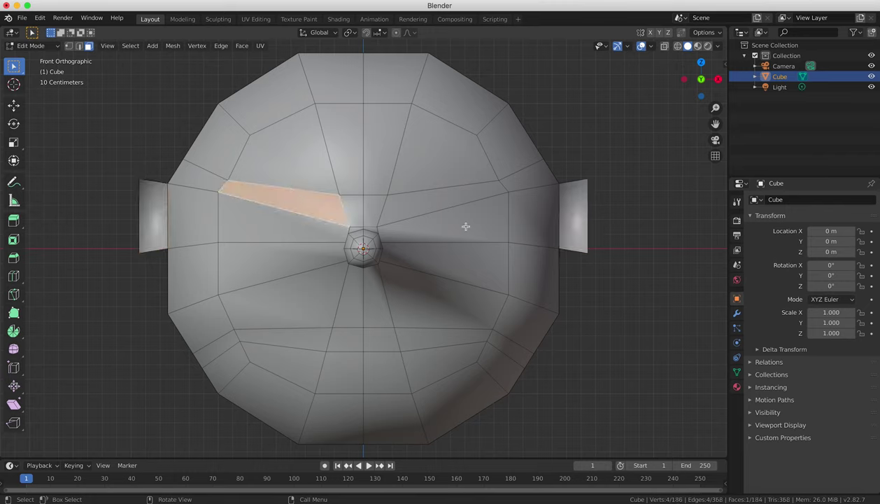
{"action": "left_click", "coordinate": [424, 199], "text": "shift"}
{"action": "key", "text": "x"}
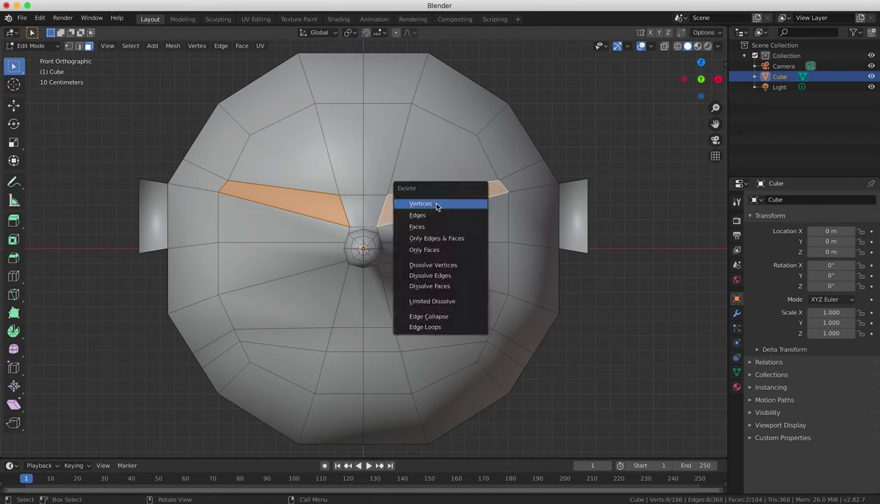
{"action": "left_click", "coordinate": [434, 226]}
- Delete three lower faces below the nose to open the mouth
{"action": "left_click", "coordinate": [328, 336]}
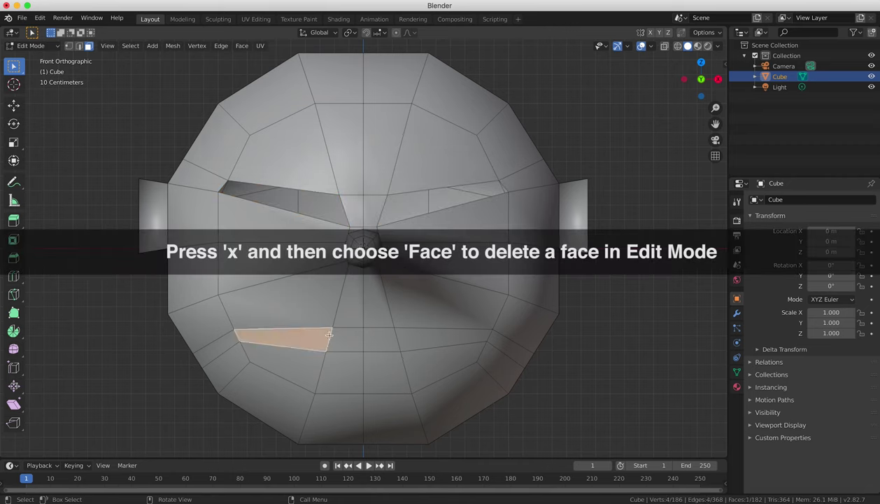
{"action": "left_click", "coordinate": [369, 333], "text": "shift"}
{"action": "left_click", "coordinate": [423, 335], "text": "shift"}
{"action": "key", "text": "x"}
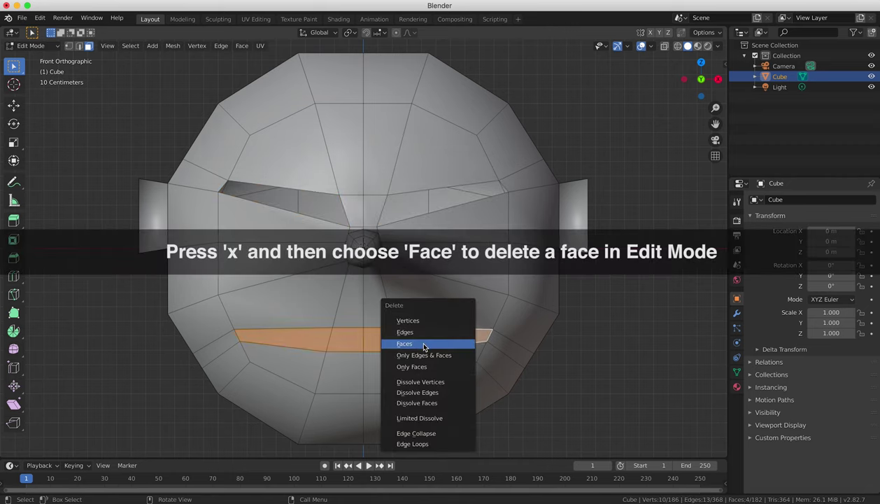
{"action": "left_click", "coordinate": [424, 346]}
- Check the holes, return to Front view and switch back to Object Mode
{"action": "middle_click_drag", "start_coordinate": [472, 310], "coordinate": [457, 305]}
{"action": "scroll", "coordinate": [454, 269], "scroll_direction": "down", "scroll_amount": 5}
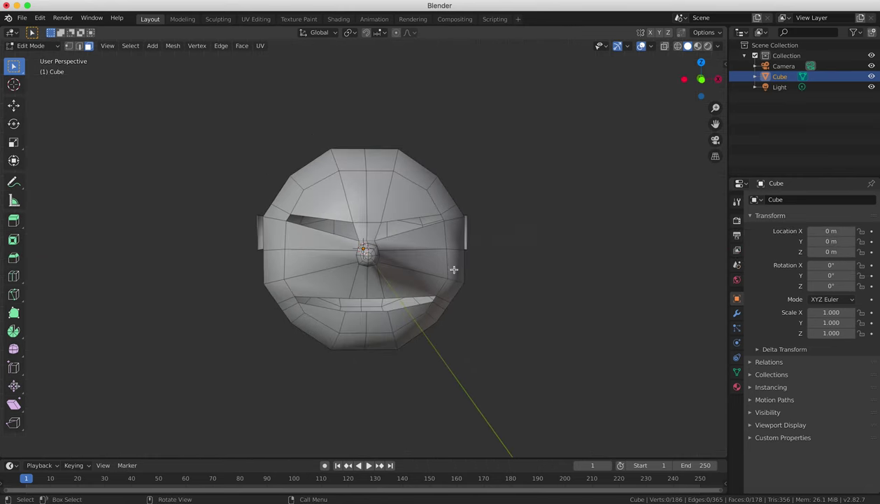
{"action": "key", "text": "KP_1"}
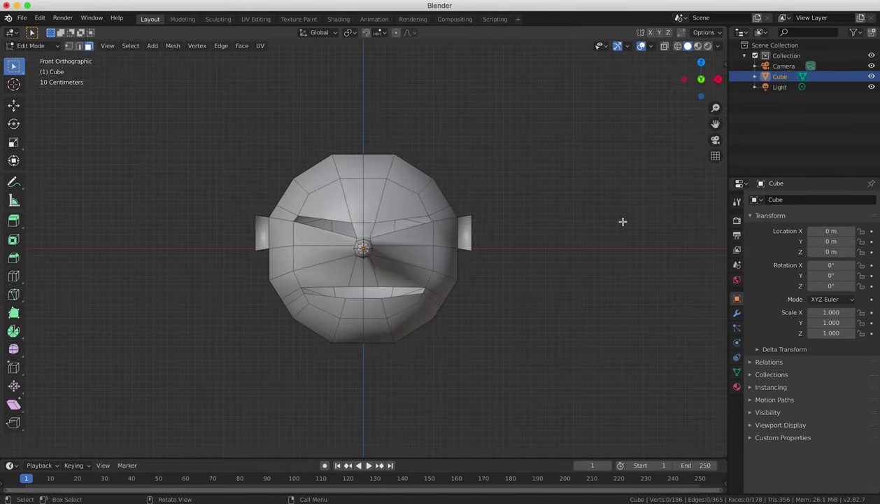
{"action": "key", "text": "Tab"}
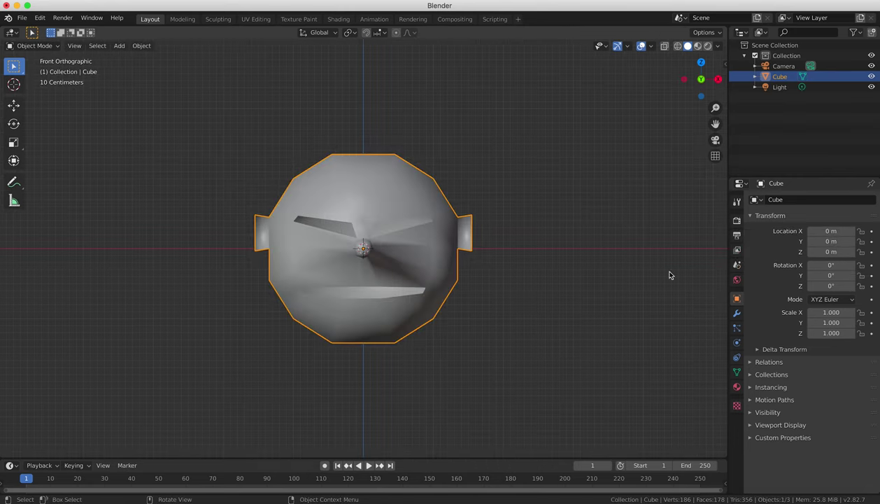
- Add a Subdivision Surface modifier with Render and Viewport levels both set to 3
{"action": "left_click", "coordinate": [737, 312]}
{"action": "left_click", "coordinate": [770, 199]}
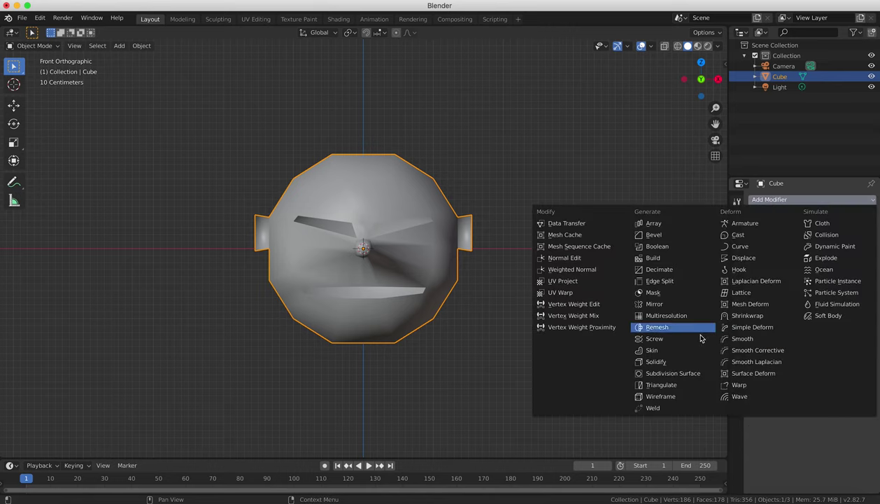
{"action": "left_click", "coordinate": [675, 372]}
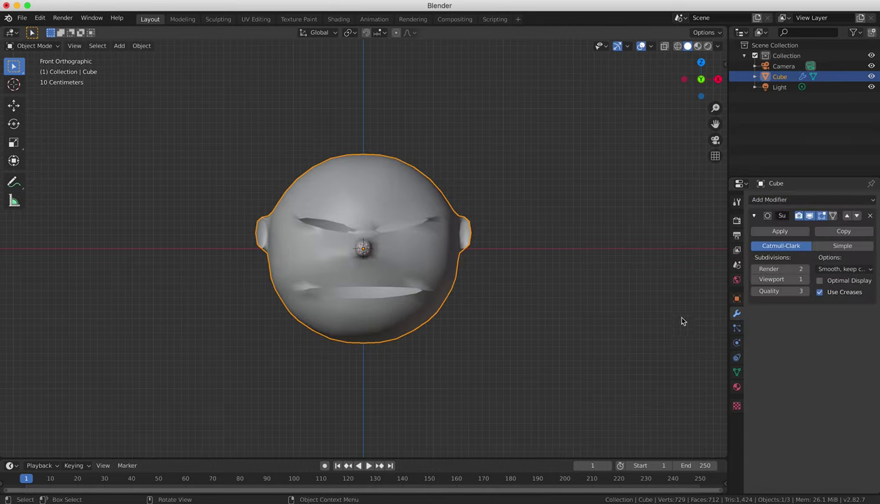
{"action": "left_click", "coordinate": [807, 269]}
{"action": "left_click", "coordinate": [808, 280]}
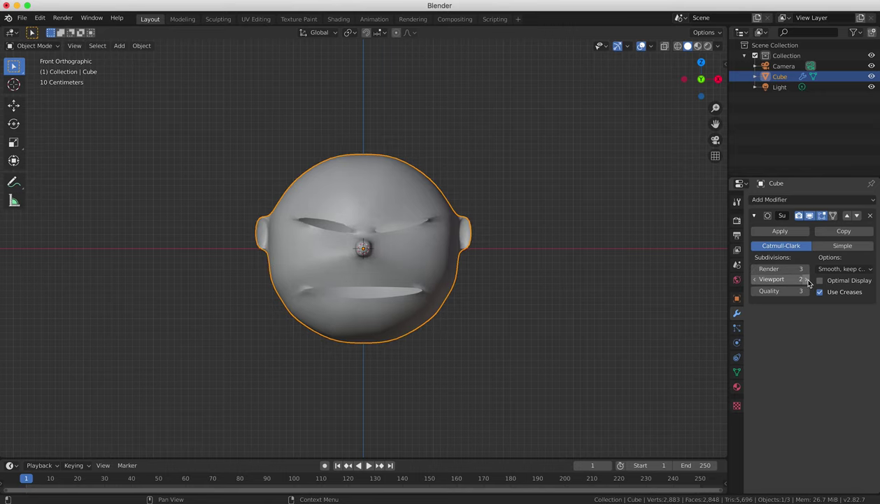
{"action": "left_click", "coordinate": [808, 279]}
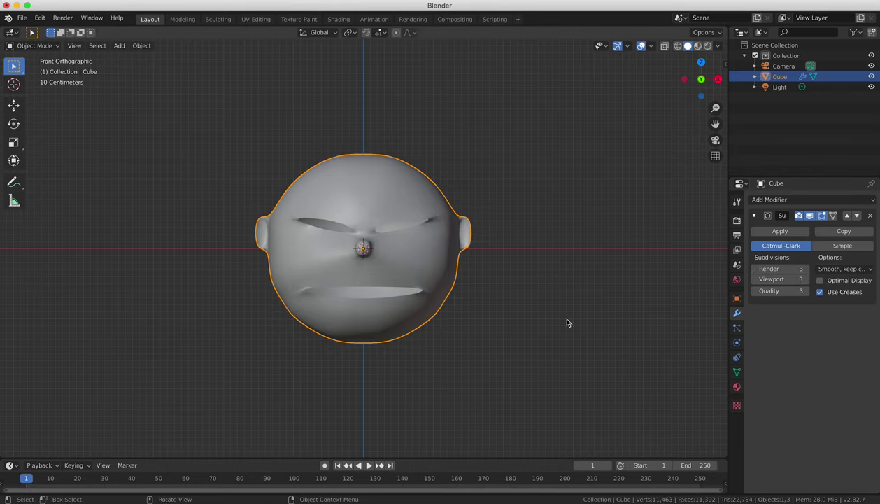
- Scale the head along X to 0.6678 to narrow it into an oval
{"action": "scroll", "coordinate": [542, 297], "scroll_direction": "up", "scroll_amount": 3}
{"action": "key", "text": "s"}
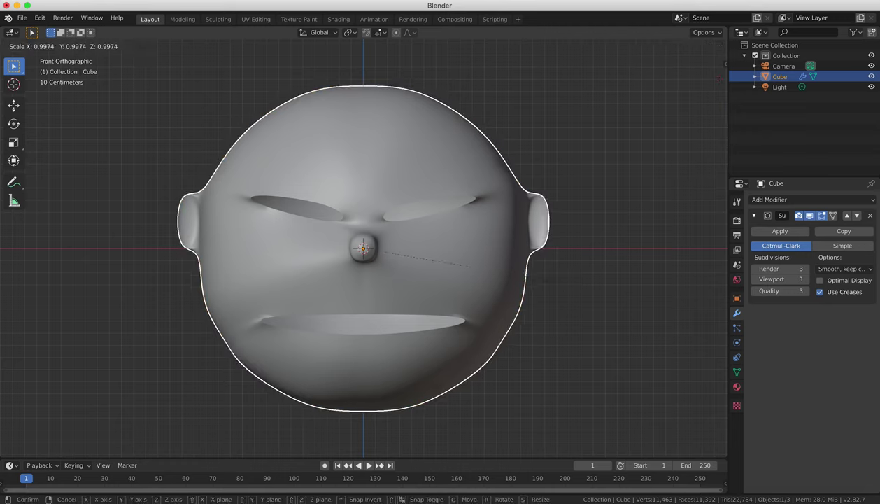
{"action": "key", "text": "x"}
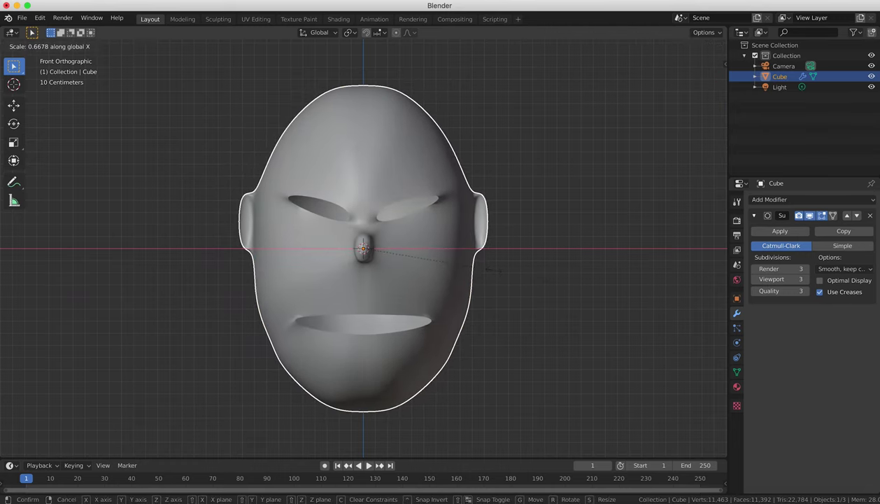
{"action": "left_click", "coordinate": [385, 187]}
- In Edit Mode, add a loop cut across the forehead
{"action": "key", "text": "Tab"}
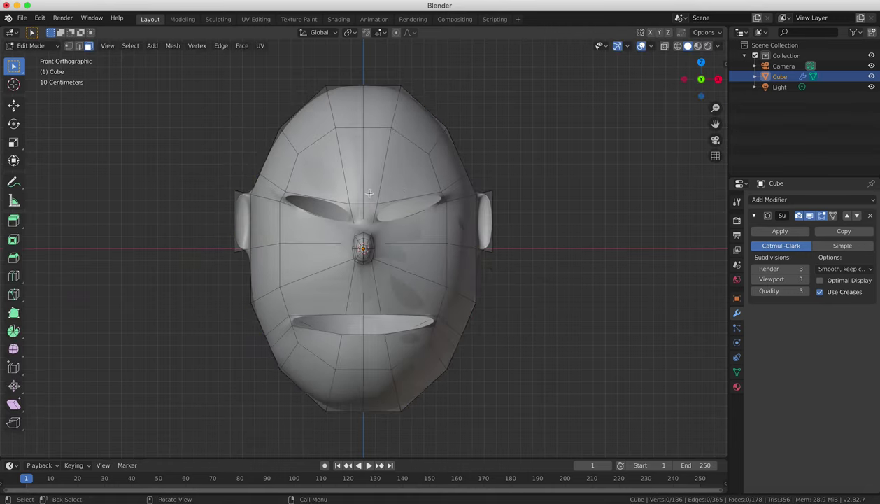
{"action": "key", "text": "ctrl+r"}
{"action": "left_click", "coordinate": [348, 190]}
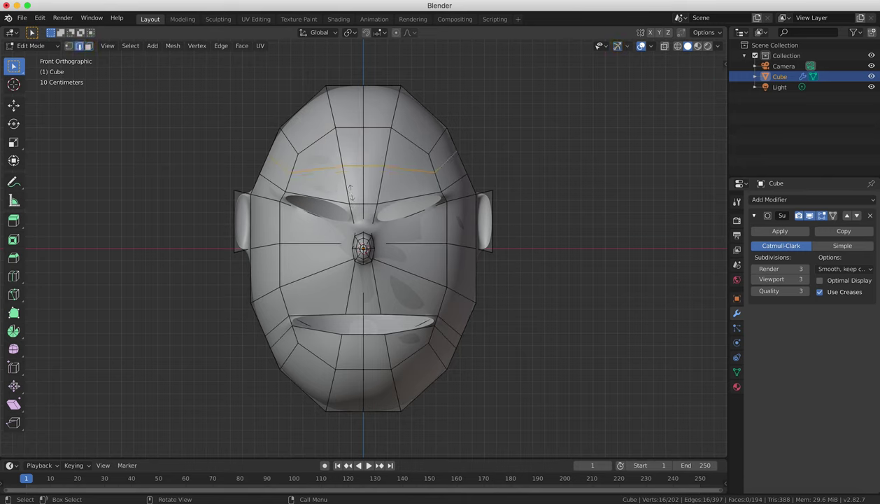
{"action": "left_click", "coordinate": [343, 192]}
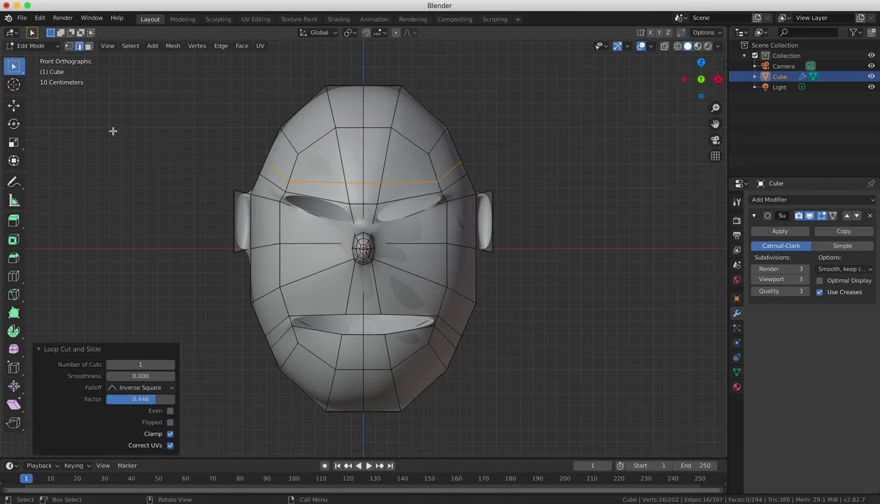
- Extrude the left and right brow faces above the eyes to form brow ridges
{"action": "left_click", "coordinate": [88, 46]}
{"action": "left_click", "coordinate": [324, 184]}
{"action": "left_click", "coordinate": [404, 187], "text": "shift"}
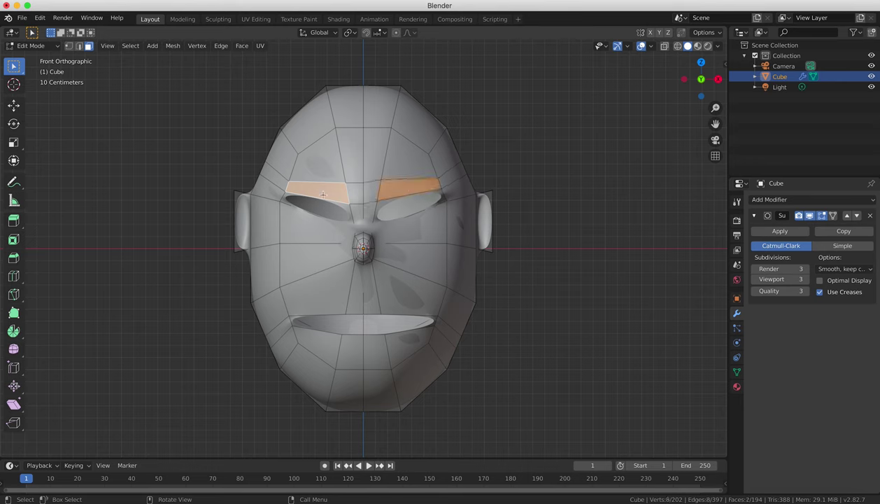
{"action": "key", "text": "KP_3"}
{"action": "key", "text": "e"}
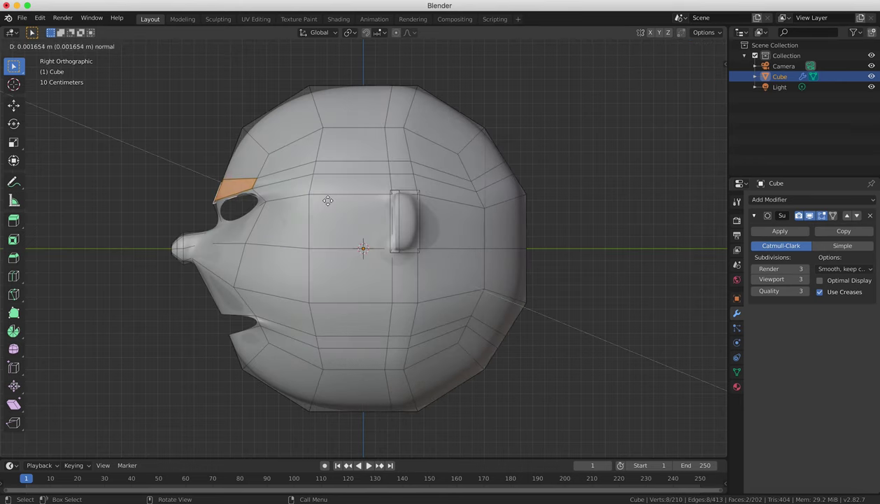
{"action": "left_click", "coordinate": [323, 199]}
{"action": "key", "text": "KP_1"}
- Undo the last two changes and open the Add Modifier list in the modifier settings
{"action": "key", "text": "a"}
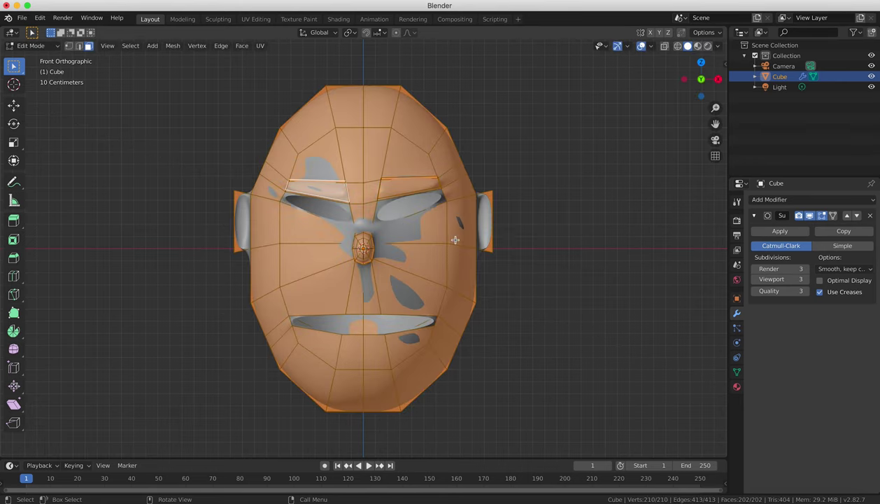
{"action": "key", "text": "alt+a"}
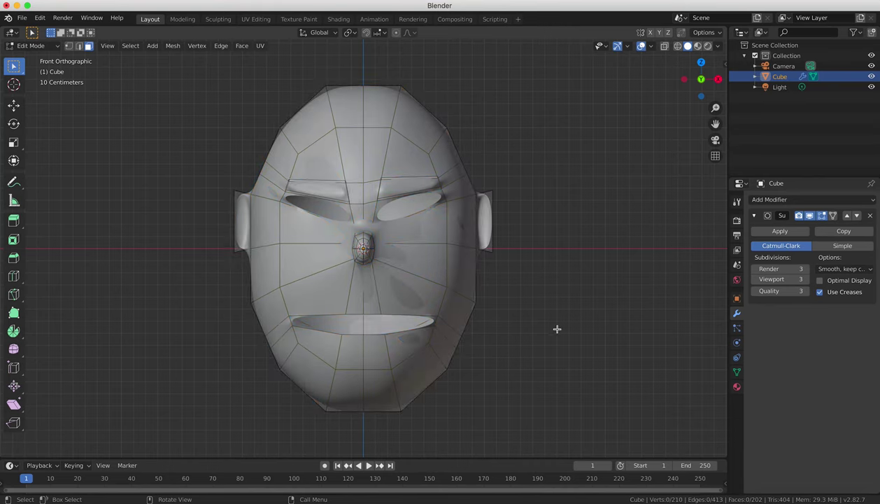
{"action": "key", "text": "ctrl+z"}
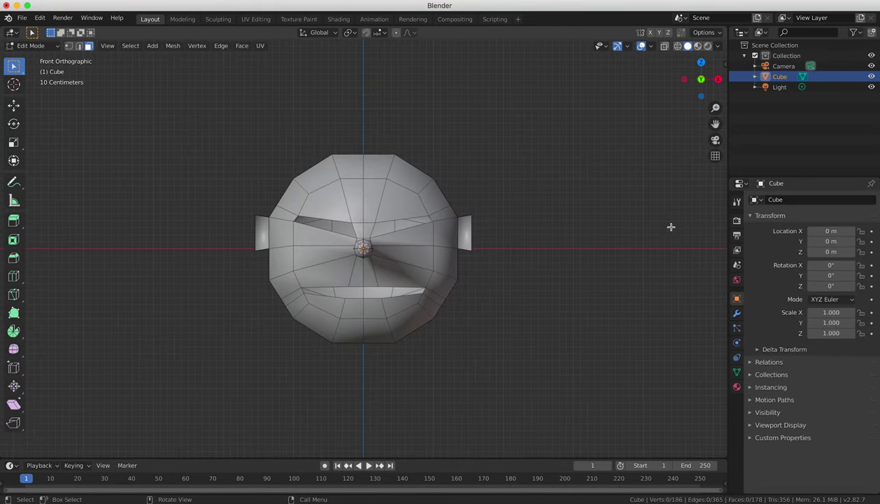
{"action": "key", "text": "ctrl+z"}
{"action": "key", "text": "ctrl+z"}
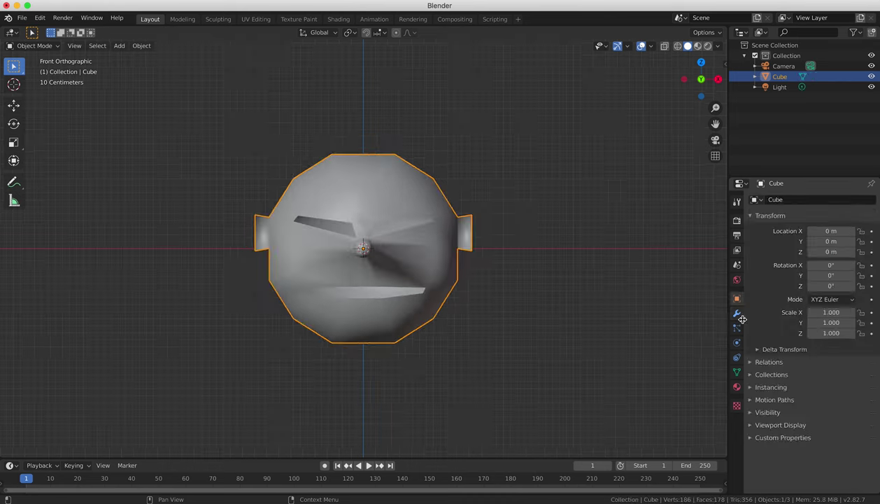
{"action": "left_click", "coordinate": [738, 314]}
{"action": "left_click", "coordinate": [771, 201]}
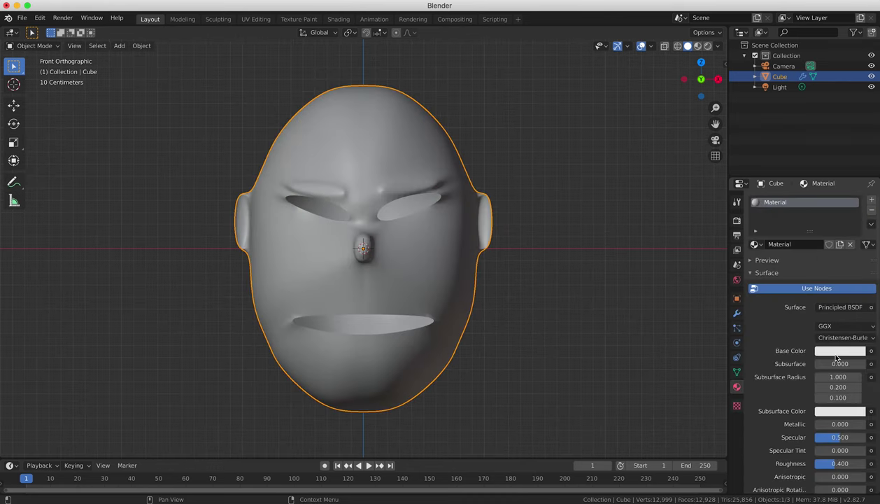
- Set the head material's Base Color to teal green and switch to Rendered shading
{"action": "left_click", "coordinate": [697, 45]}
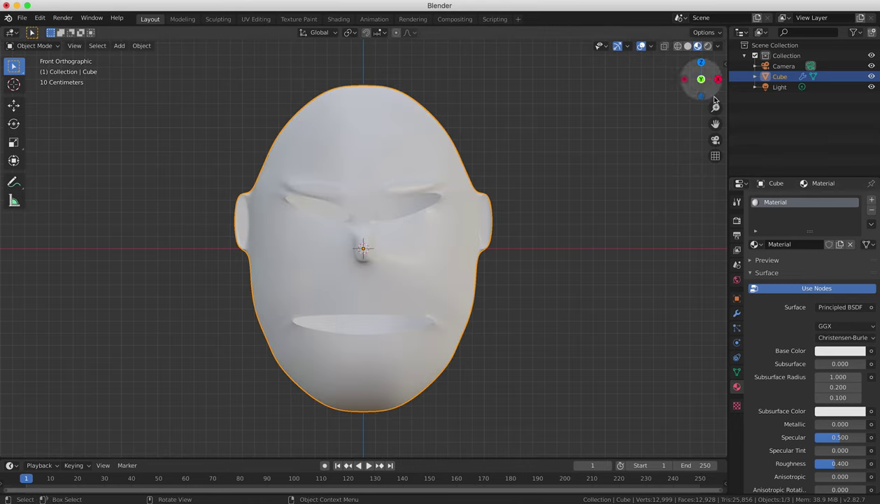
{"action": "left_click", "coordinate": [839, 350]}
{"action": "mouse_move", "coordinate": [801, 216]}
{"action": "left_mouse_down"}
{"action": "mouse_move", "coordinate": [782, 235]}
{"action": "mouse_move", "coordinate": [789, 228]}
{"action": "left_mouse_up"}
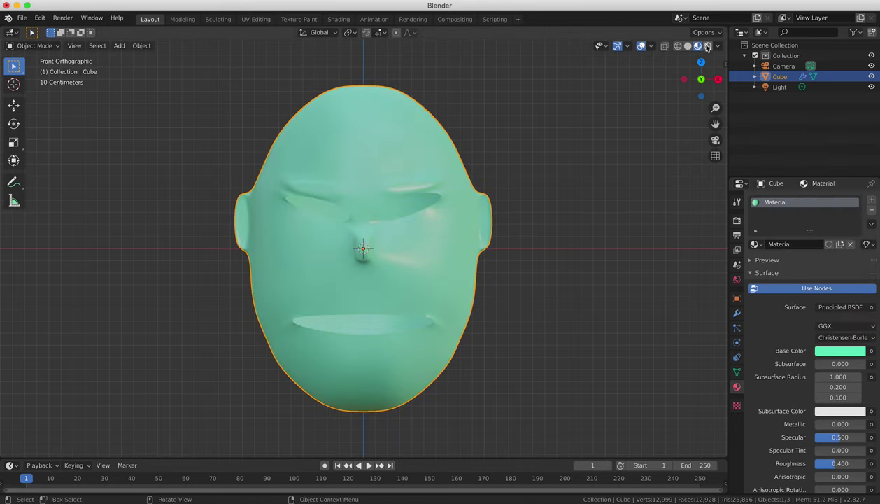
{"action": "left_click", "coordinate": [708, 46]}
- Scale the head to 0.512 along Y, move the light -4.12 m X and -7.39 m Y, then view from the front
{"action": "scroll", "coordinate": [620, 278], "scroll_direction": "down", "scroll_amount": 7}
{"action": "key", "text": "KP_7"}
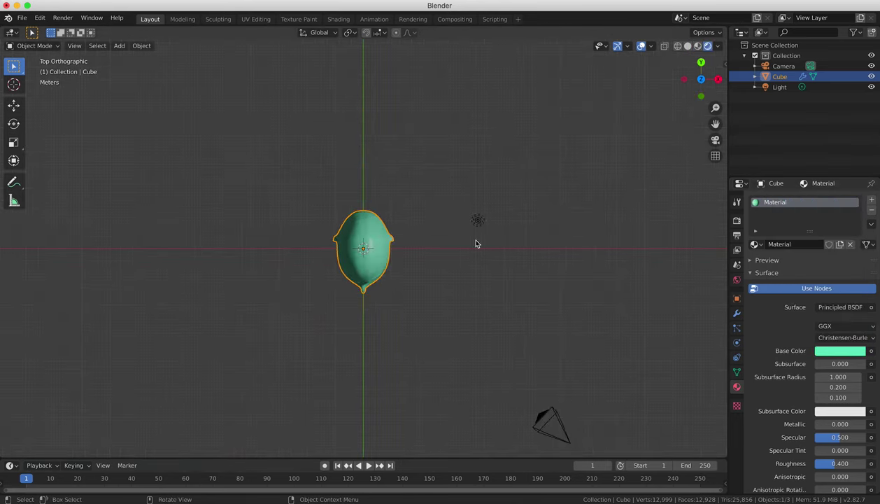
{"action": "left_click_drag", "start_coordinate": [390, 259], "coordinate": [392, 261]}
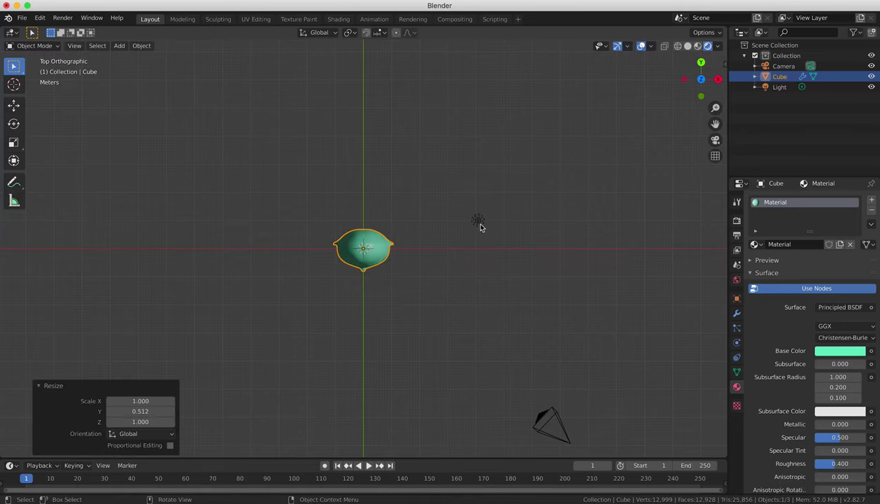
{"action": "left_click_drag", "start_coordinate": [480, 222], "coordinate": [364, 428]}
{"action": "key", "text": "KP_1"}
{"action": "scroll", "coordinate": [469, 287], "scroll_direction": "up", "scroll_amount": 8}
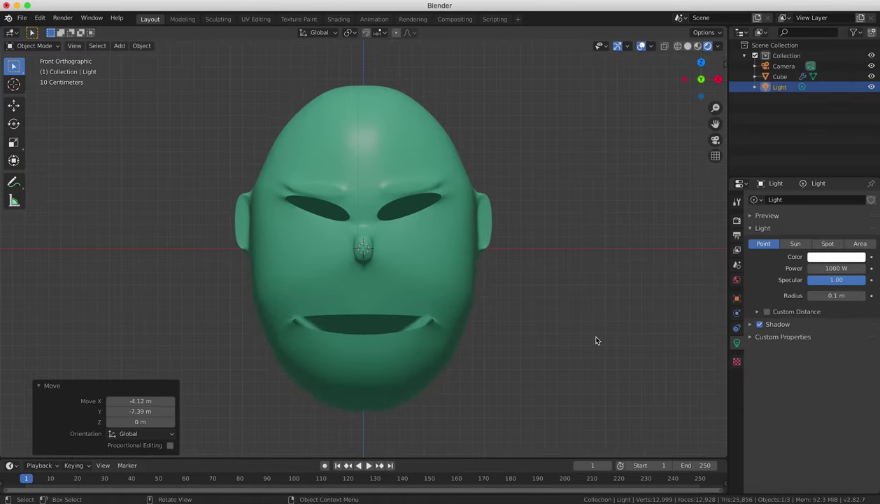